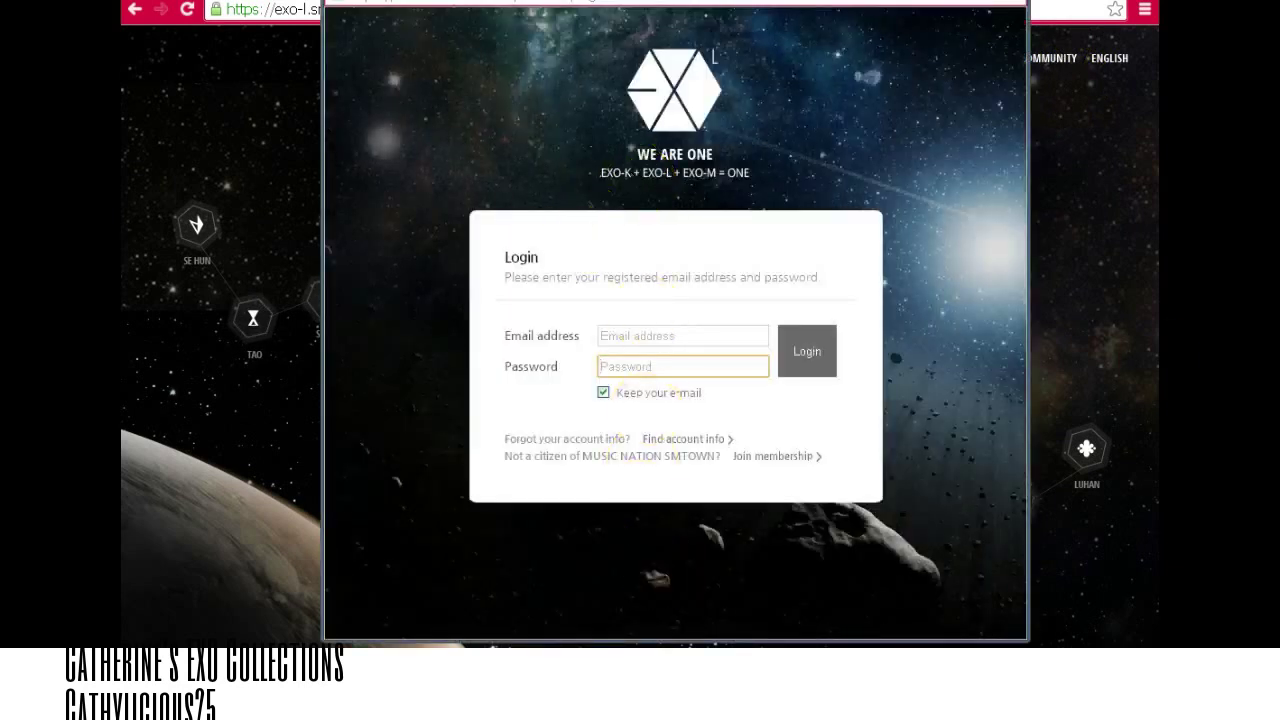
Maximize and restore the login popup, then choose Join membership and accept the Joining Guide.
{"action": "double_click", "coordinate": [729, 11]}
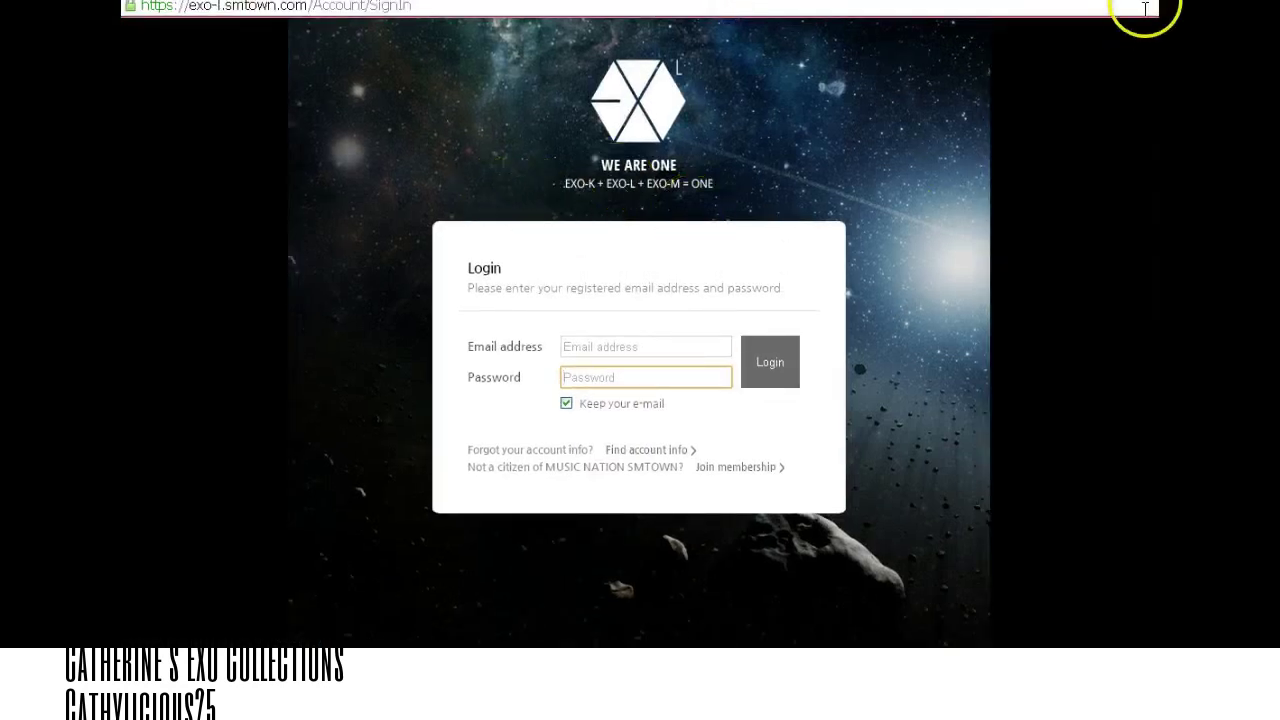
{"action": "key", "text": "super+Down"}
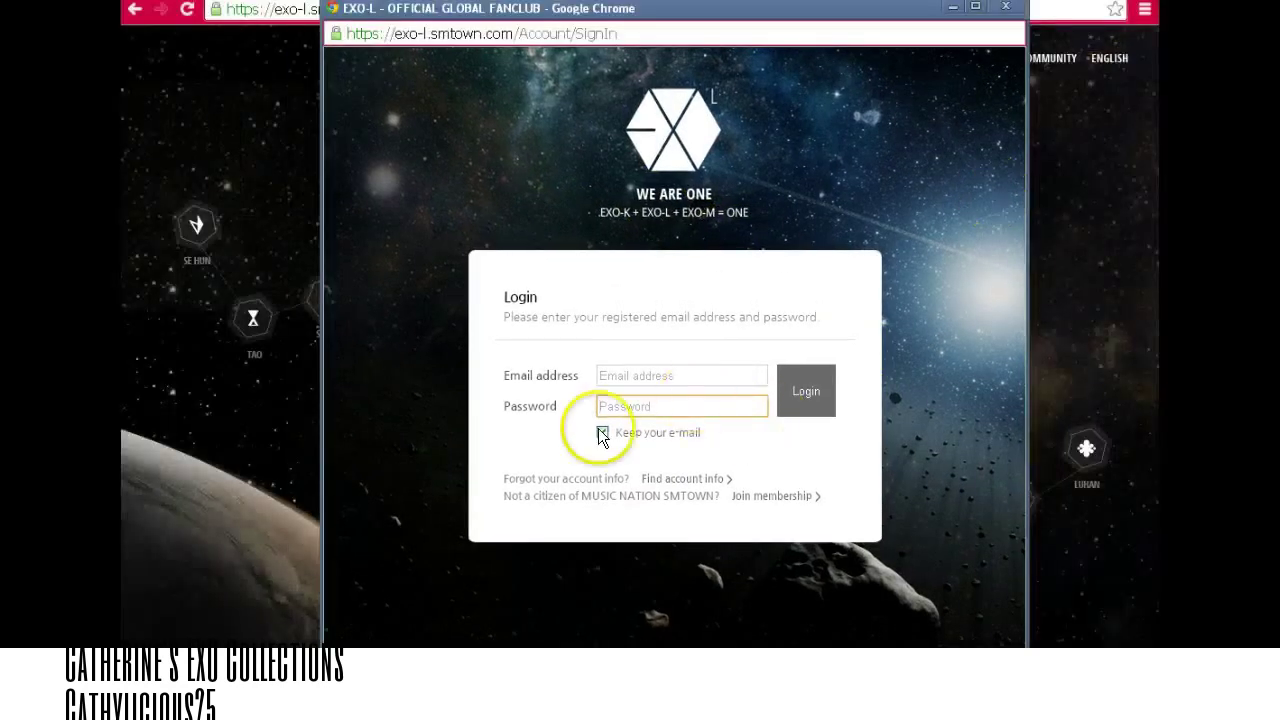
{"action": "left_click", "coordinate": [772, 497]}
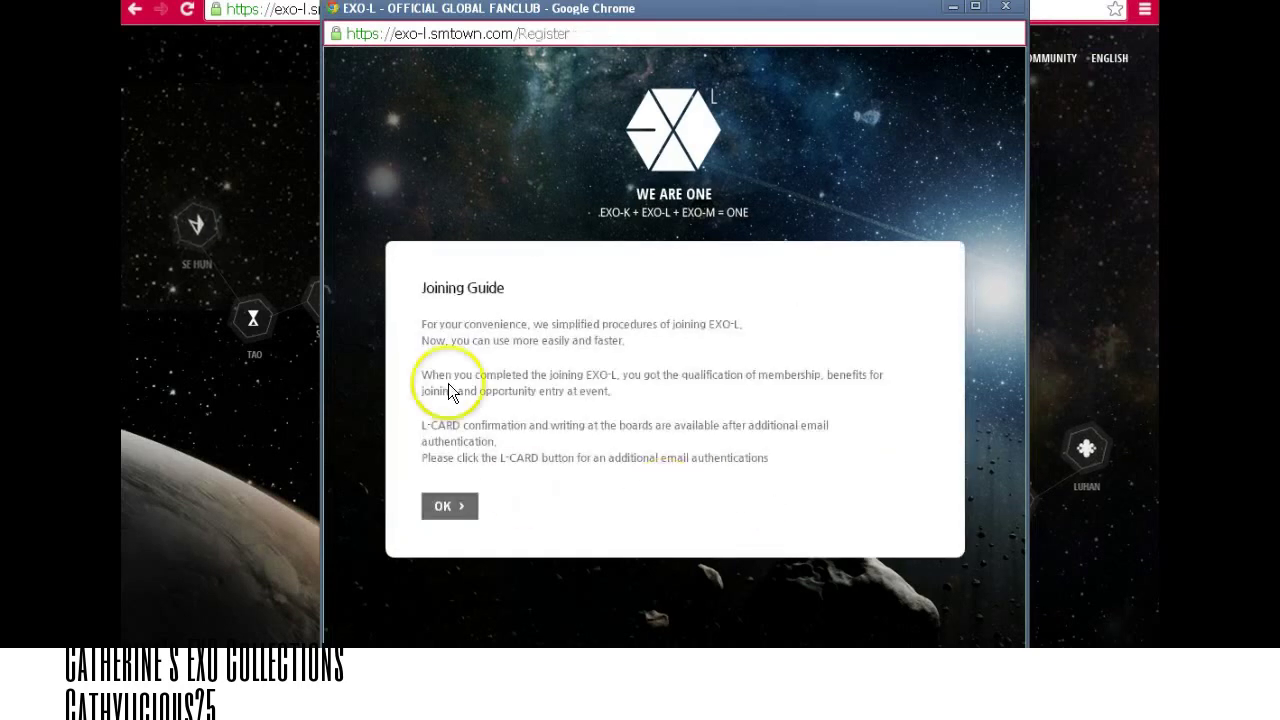
{"action": "left_click", "coordinate": [448, 508]}
{"action": "left_click", "coordinate": [600, 471]}
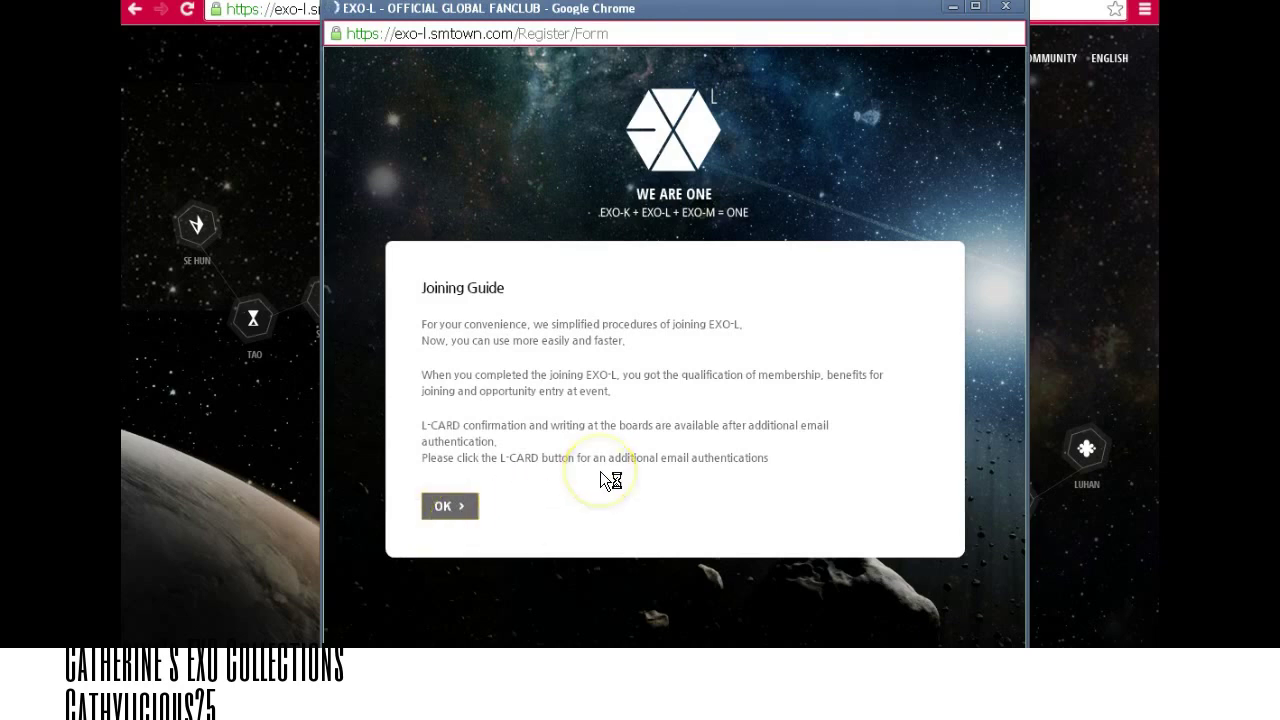
Enter the sign-up e-mail address and check that it is available.
{"action": "left_click", "coordinate": [669, 325]}
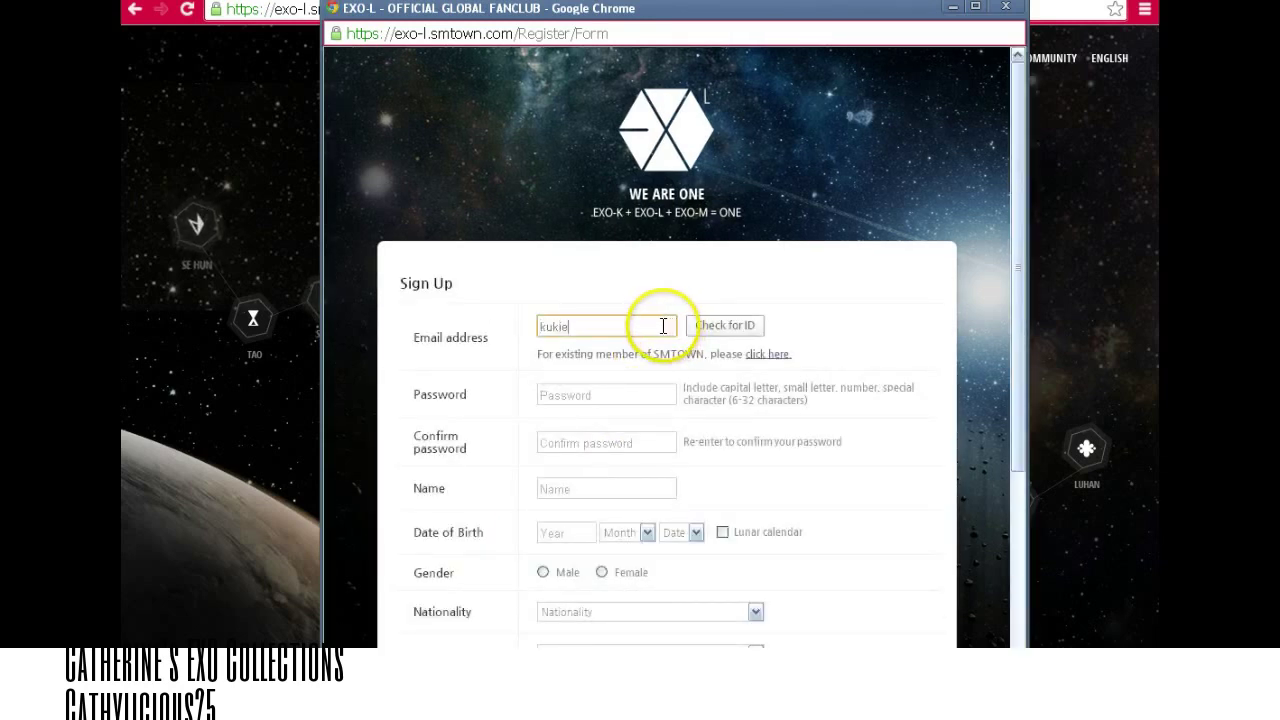
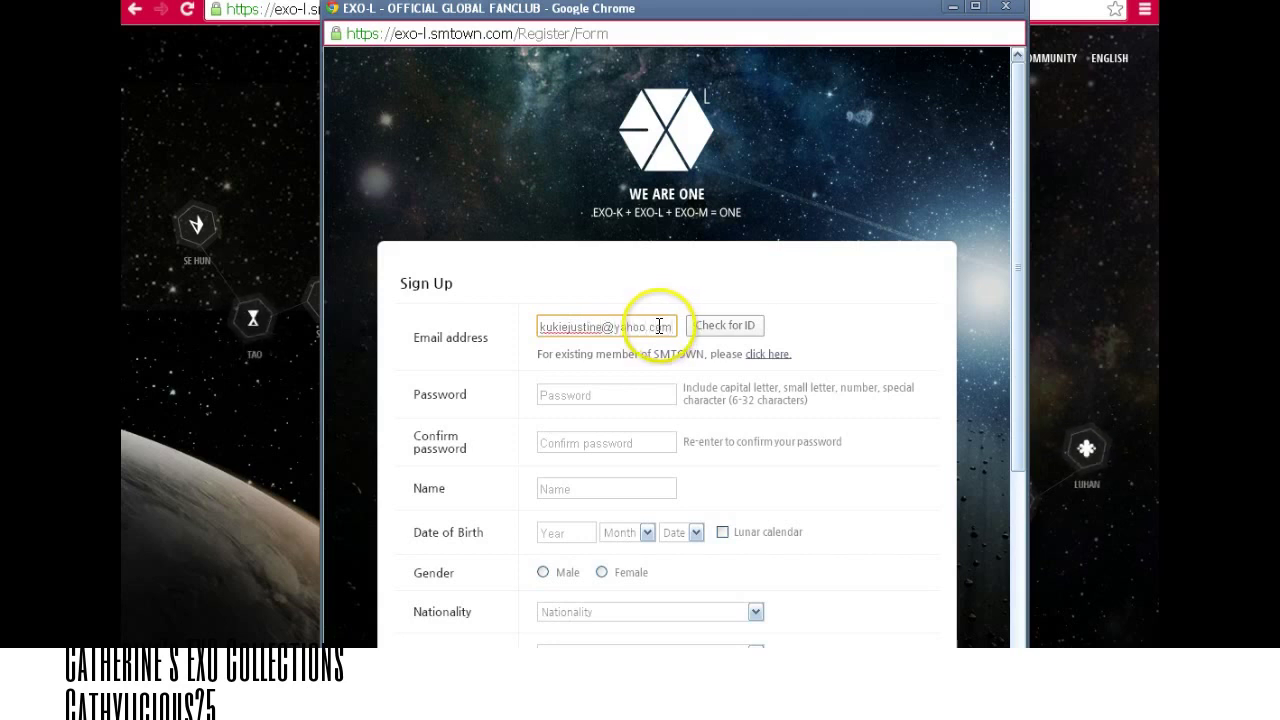
{"action": "left_click", "coordinate": [702, 327]}
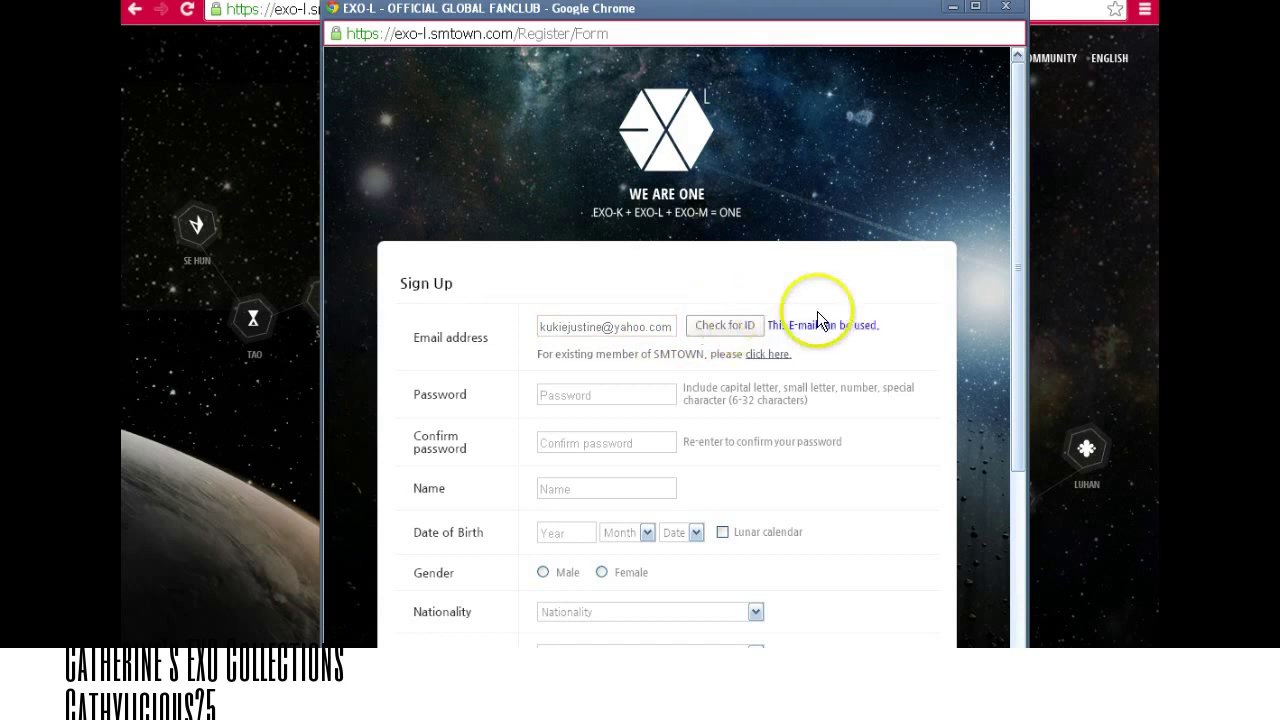
Fill in the password and its confirmation, then enter the member's first name.
{"action": "left_click", "coordinate": [617, 396]}
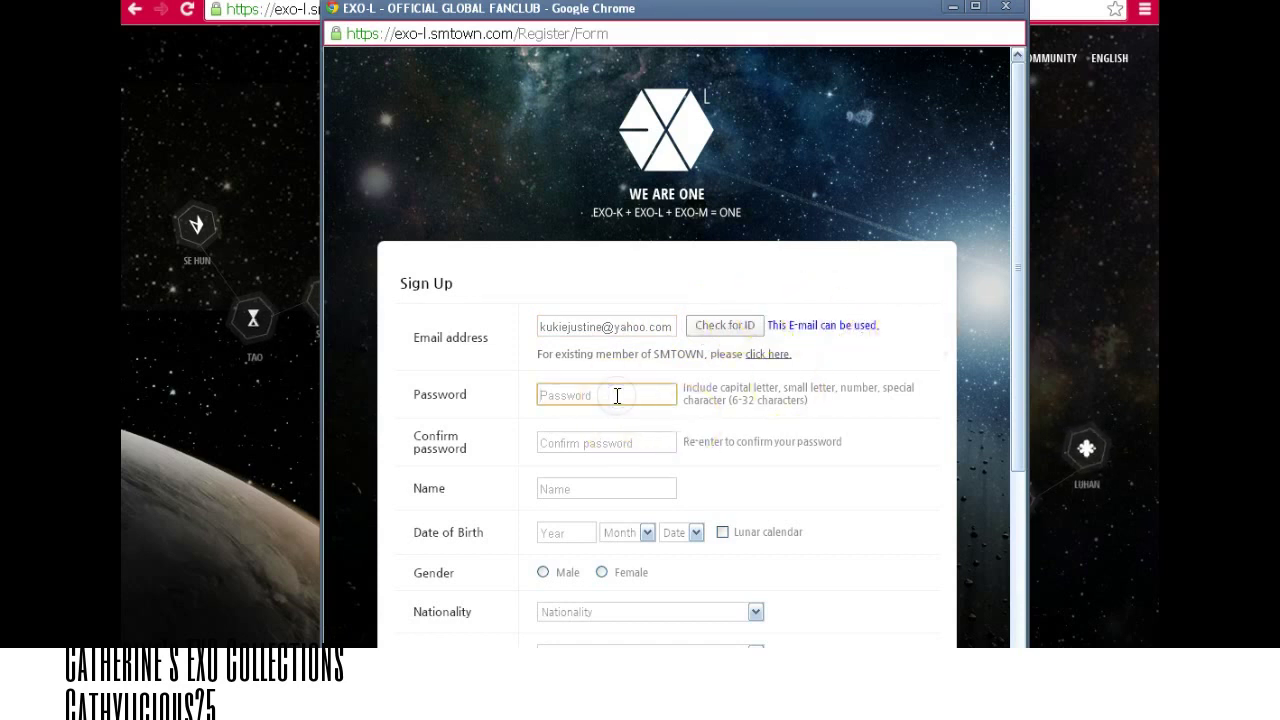
{"action": "left_click", "coordinate": [617, 441]}
{"action": "key", "text": "ctrl+v"}
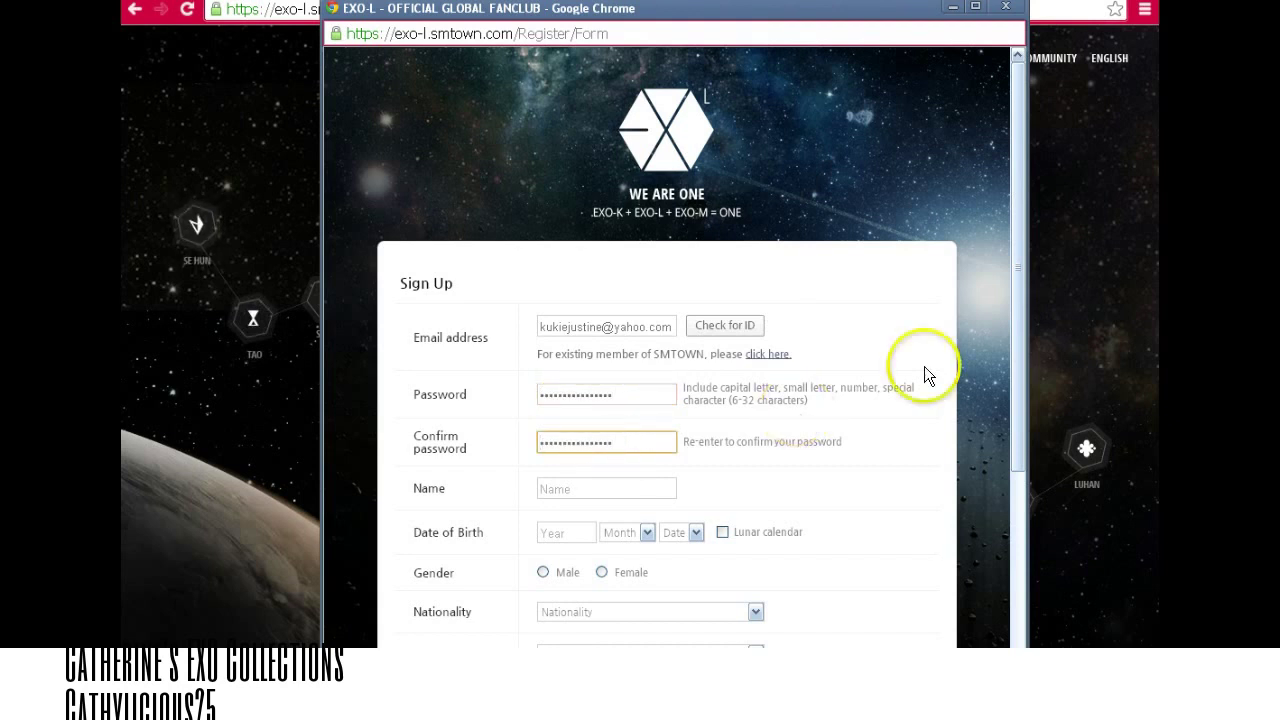
{"action": "scroll", "coordinate": [1017, 394], "scroll_direction": "down", "scroll_amount": 3}
{"action": "left_click", "coordinate": [633, 345]}
{"action": "key", "text": "Tab"}
Complete the member's name with the surname initial and pick the birth year, month and day.
{"action": "left_click", "coordinate": [632, 345]}
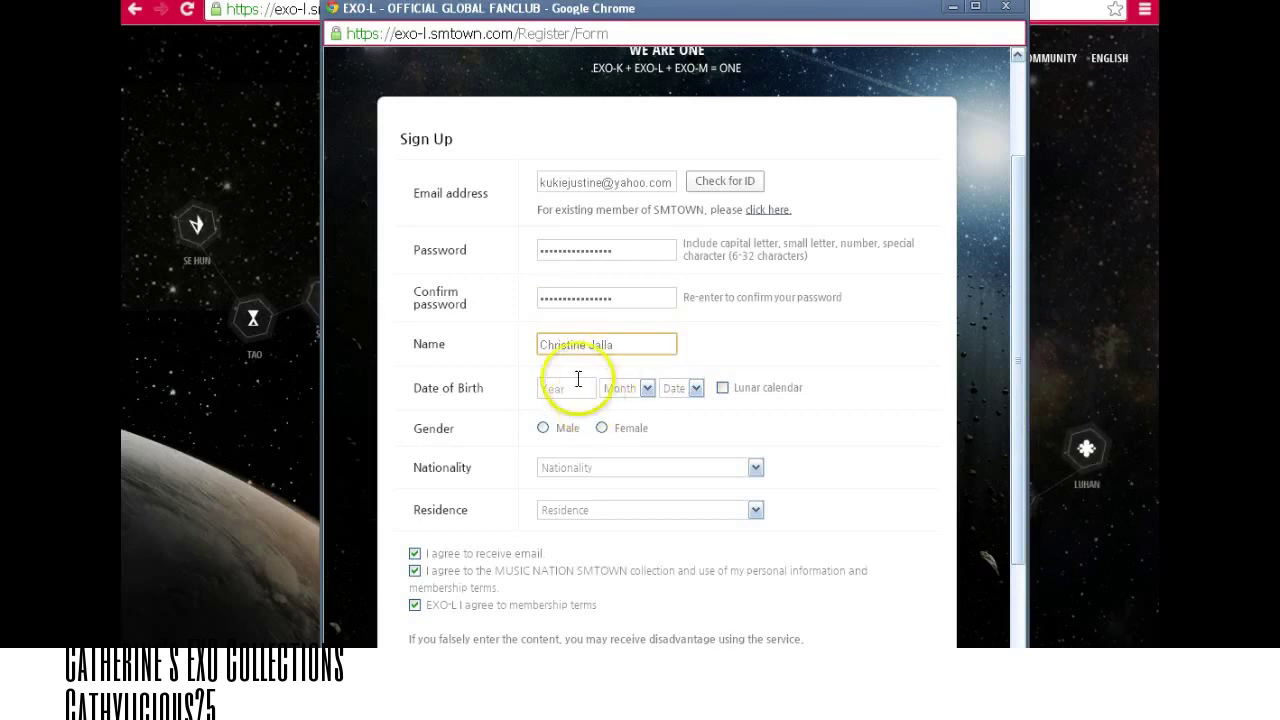
{"action": "left_click", "coordinate": [572, 389]}
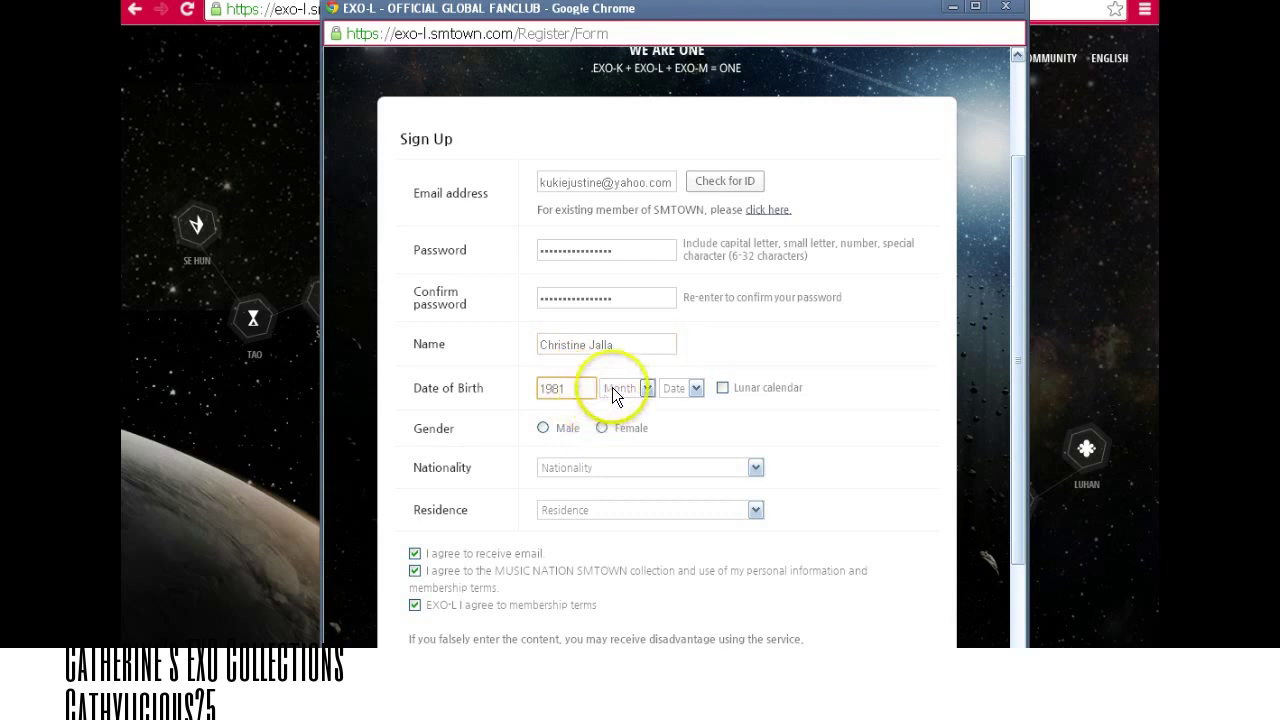
{"action": "left_click", "coordinate": [647, 389]}
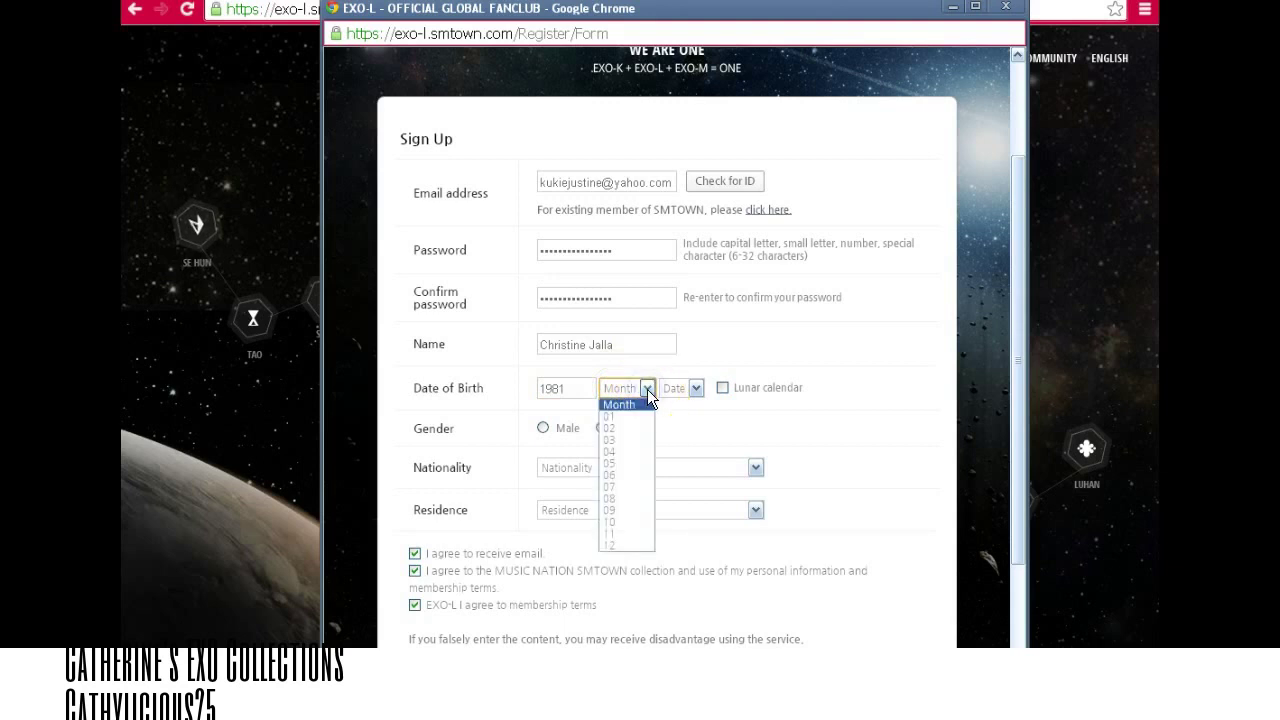
{"action": "left_click", "coordinate": [627, 534]}
{"action": "left_click", "coordinate": [695, 388]}
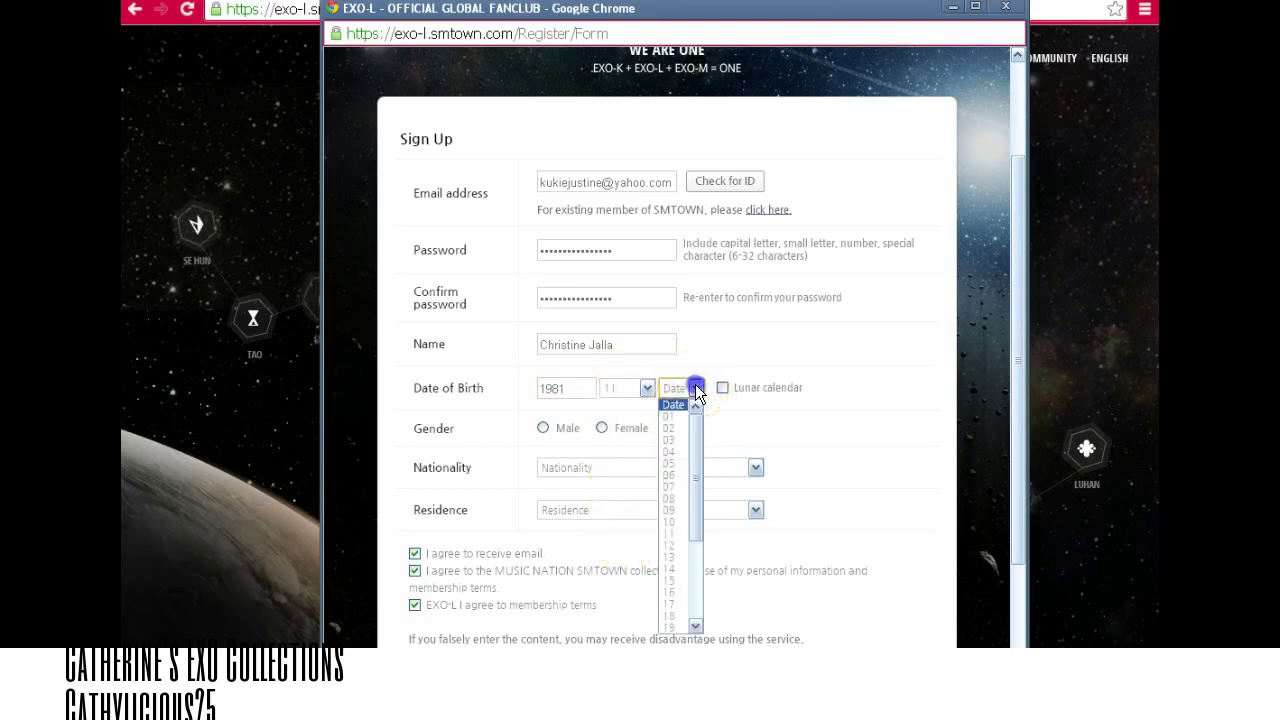
{"action": "left_click_drag", "start_coordinate": [695, 509], "coordinate": [695, 590]}
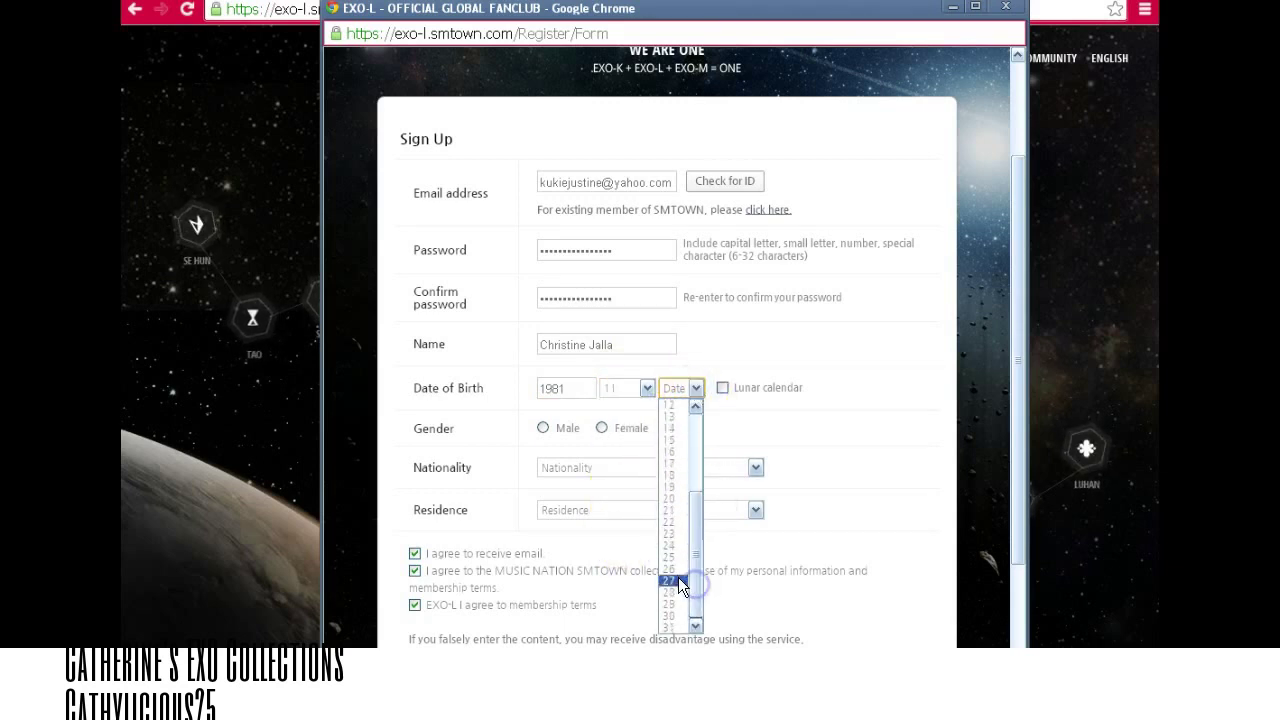
{"action": "left_click", "coordinate": [670, 581]}
Set gender to Female and choose Philippines for both nationality and residence.
{"action": "left_click", "coordinate": [601, 428]}
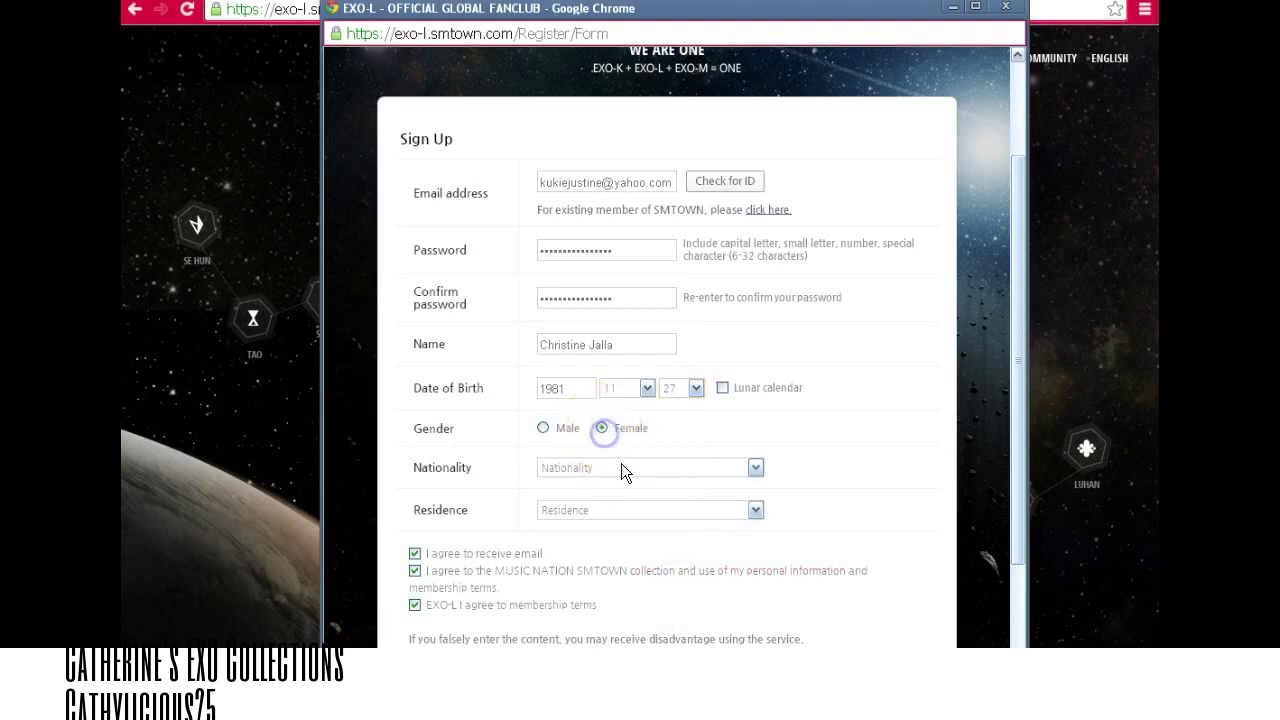
{"action": "left_click", "coordinate": [621, 467]}
{"action": "key", "text": "p"}
{"action": "key", "text": "Down"}
{"action": "key", "text": "Down"}
{"action": "key", "text": "Down"}
{"action": "key", "text": "Down"}
{"action": "key", "text": "Down"}
{"action": "key", "text": "Down"}
{"action": "key", "text": "Down"}
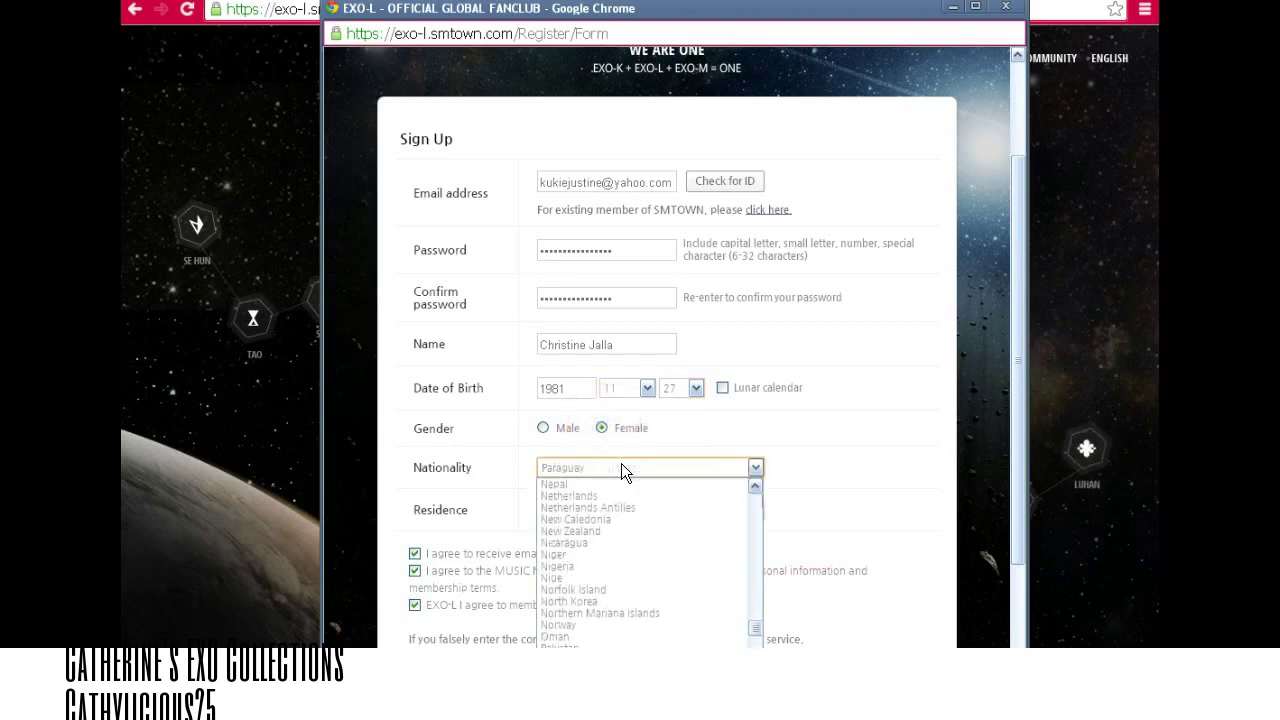
{"action": "left_click", "coordinate": [621, 463]}
{"action": "left_click", "coordinate": [612, 507]}
{"action": "key", "text": "p"}
{"action": "key", "text": "Down"}
{"action": "key", "text": "Down"}
{"action": "key", "text": "Down"}
{"action": "key", "text": "Down"}
{"action": "key", "text": "Down"}
{"action": "key", "text": "Down"}
{"action": "key", "text": "Down"}
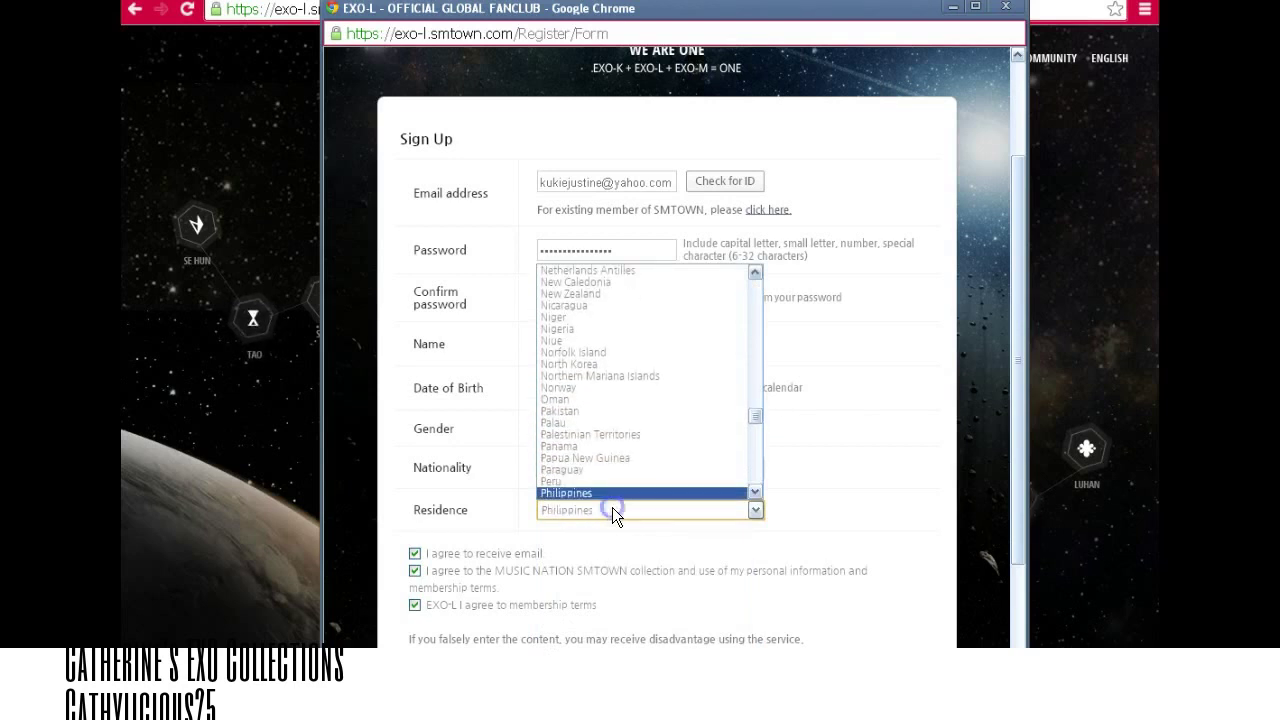
{"action": "left_click", "coordinate": [744, 506]}
{"action": "left_click_drag", "start_coordinate": [1013, 408], "coordinate": [1006, 524]}
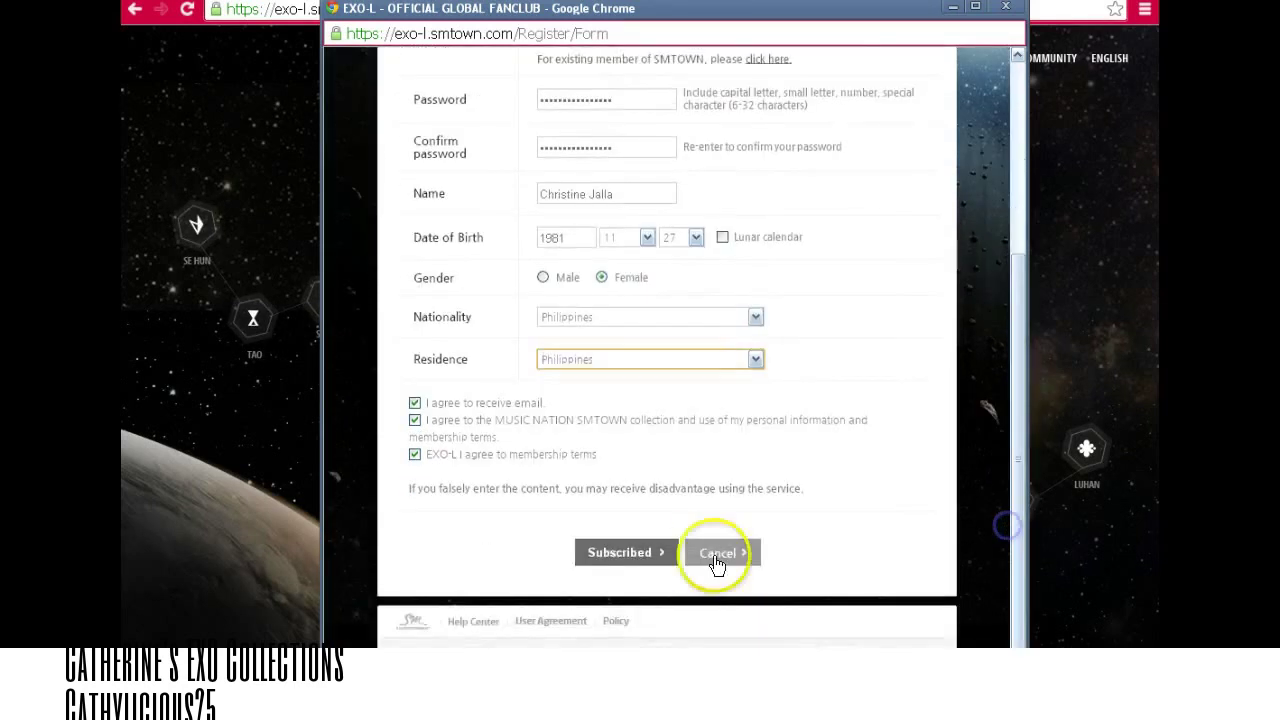
Submit the form with Subscribed and acknowledge the welcome message.
{"action": "left_click", "coordinate": [620, 553]}
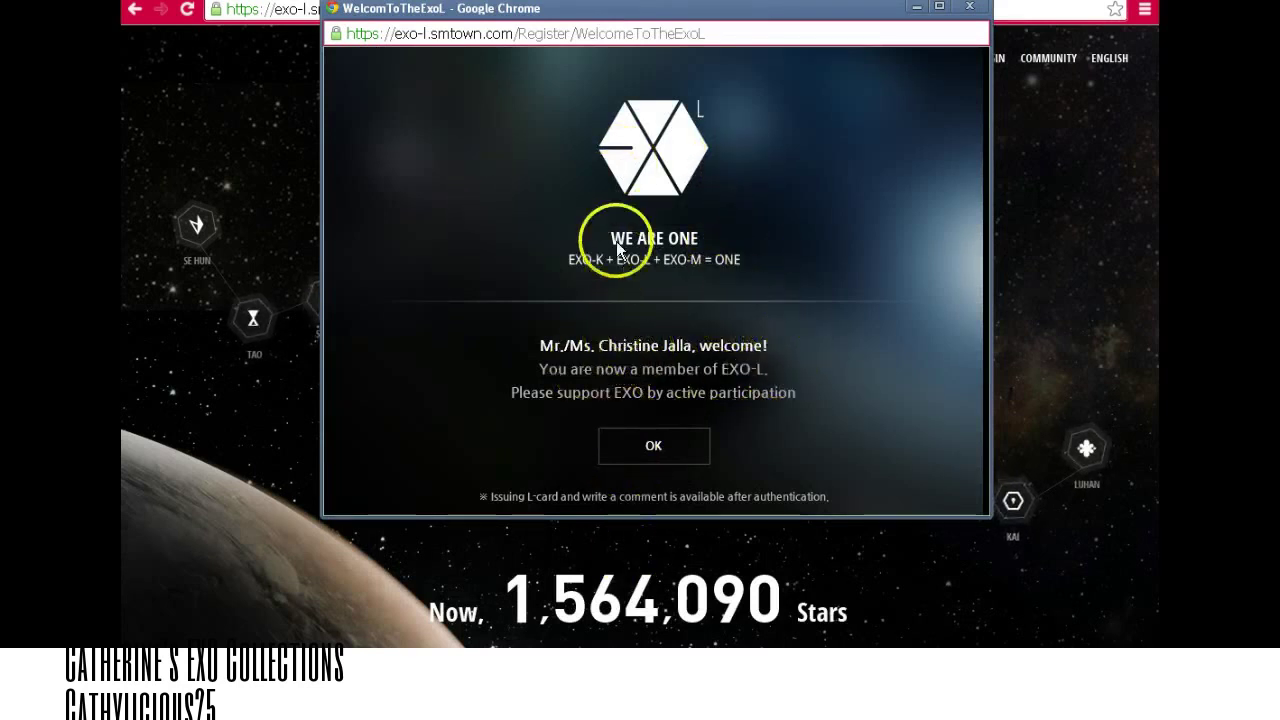
{"action": "left_click", "coordinate": [655, 446]}
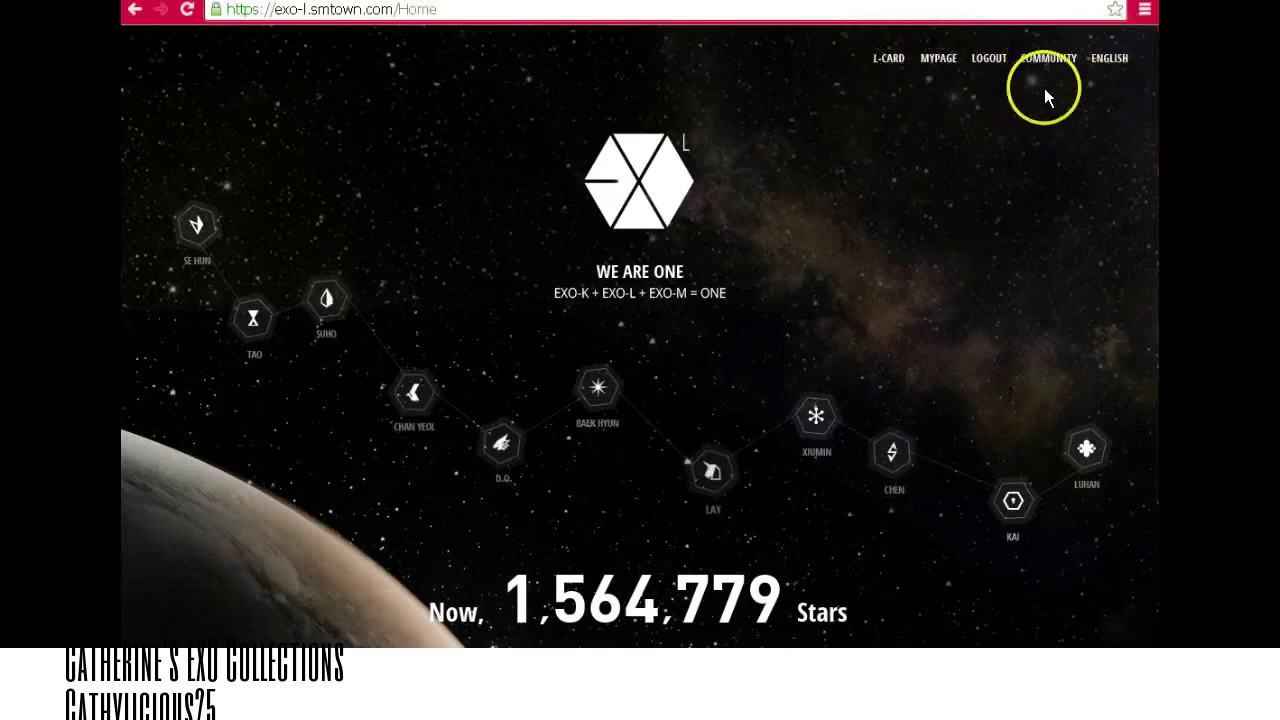
Request an L-CARD and send the account authentication email, then close the authentication window.
{"action": "left_click", "coordinate": [890, 60]}
{"action": "left_click_drag", "start_coordinate": [651, 14], "coordinate": [793, 73]}
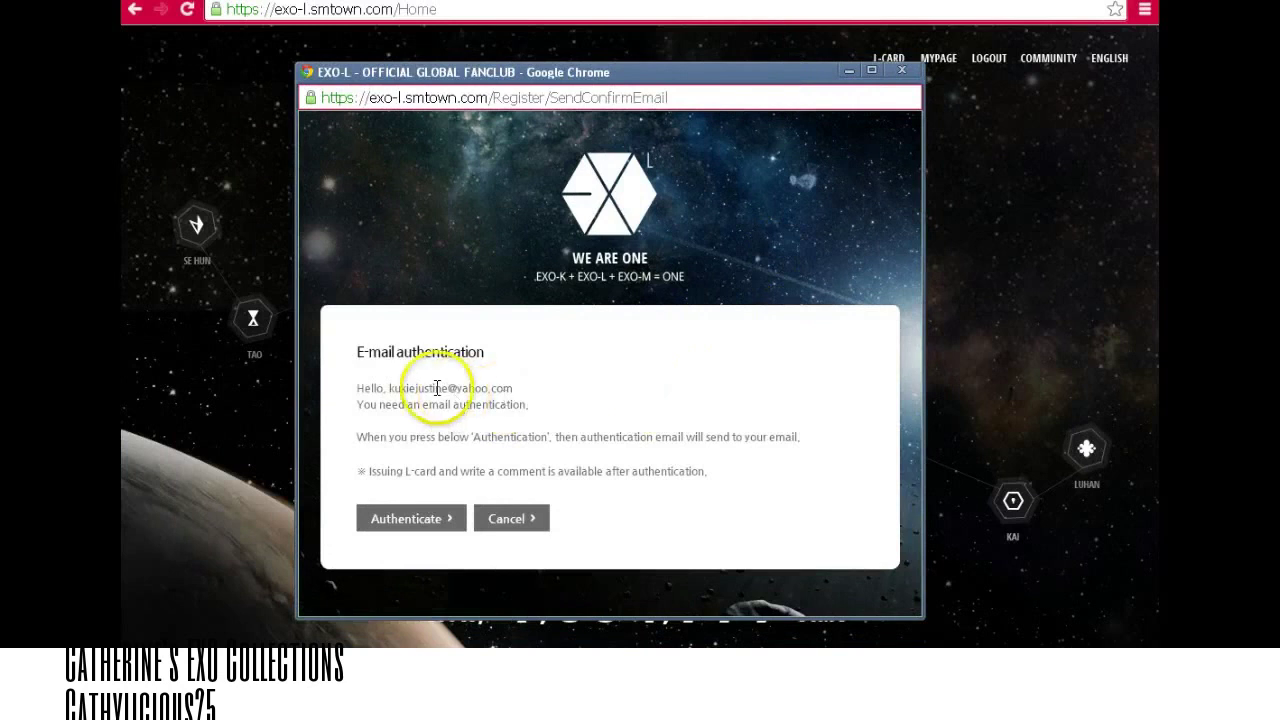
{"action": "left_click", "coordinate": [413, 521]}
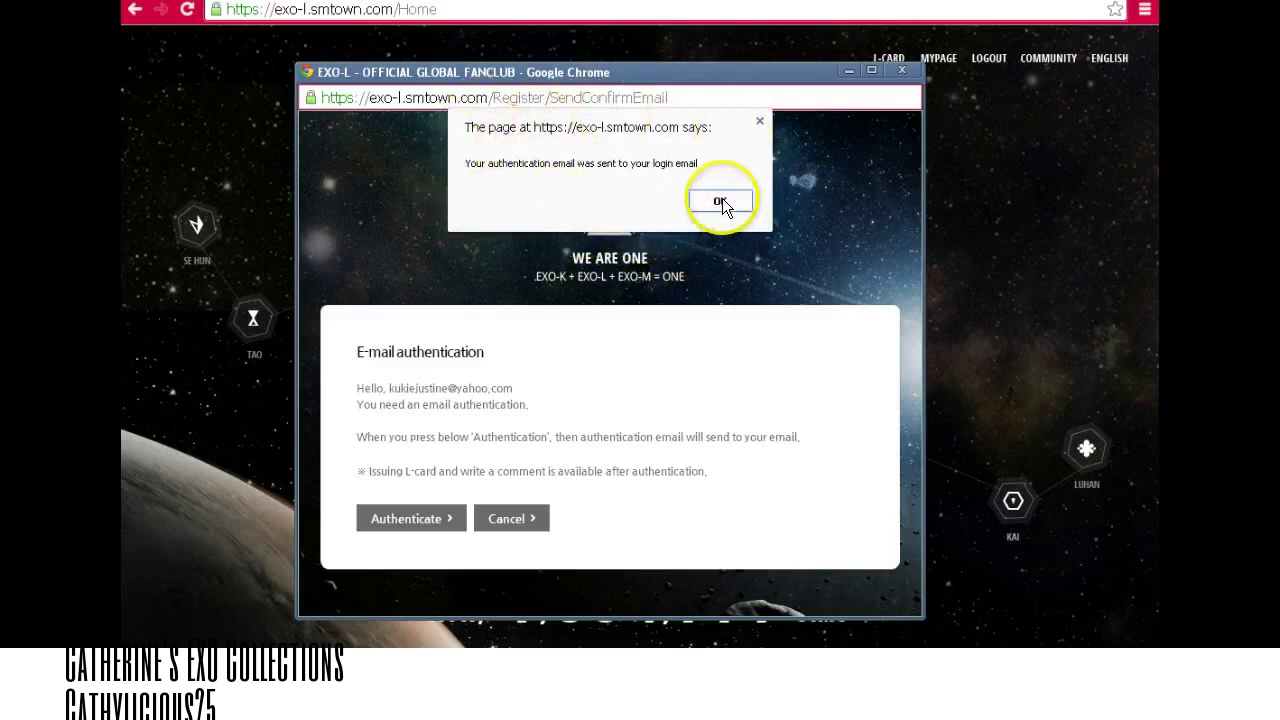
{"action": "left_click", "coordinate": [720, 202]}
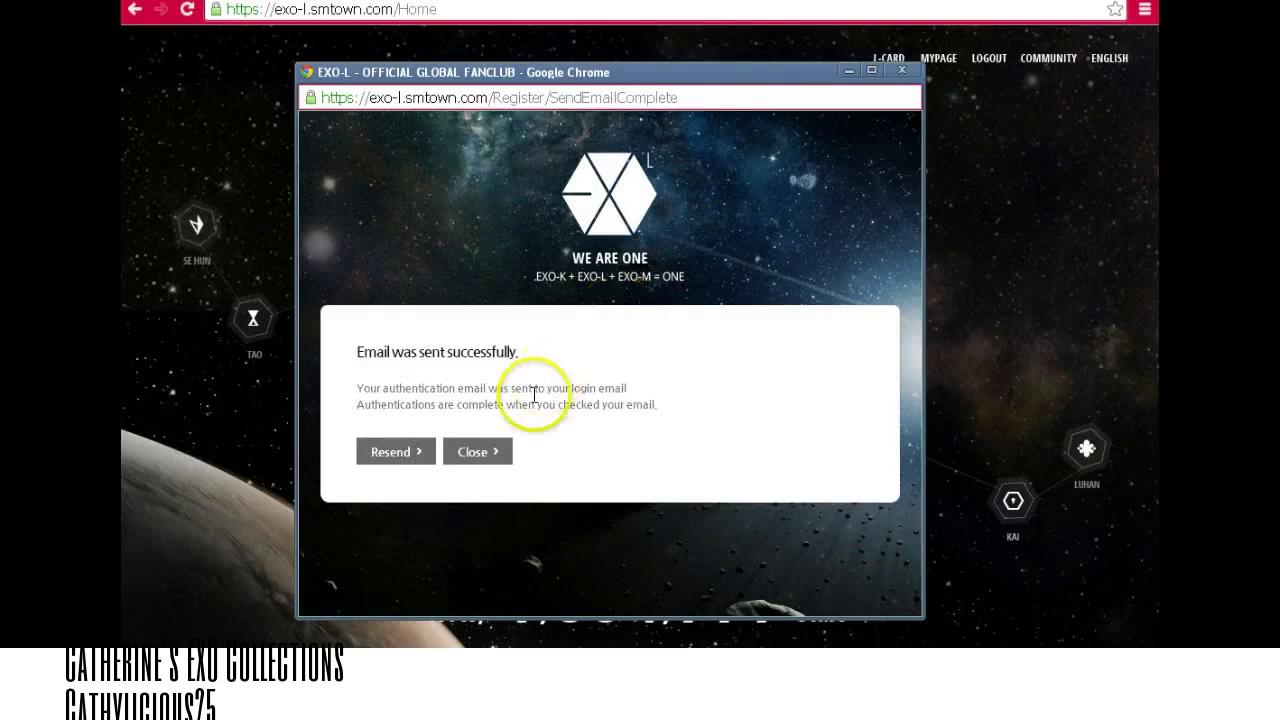
{"action": "left_click", "coordinate": [490, 452]}
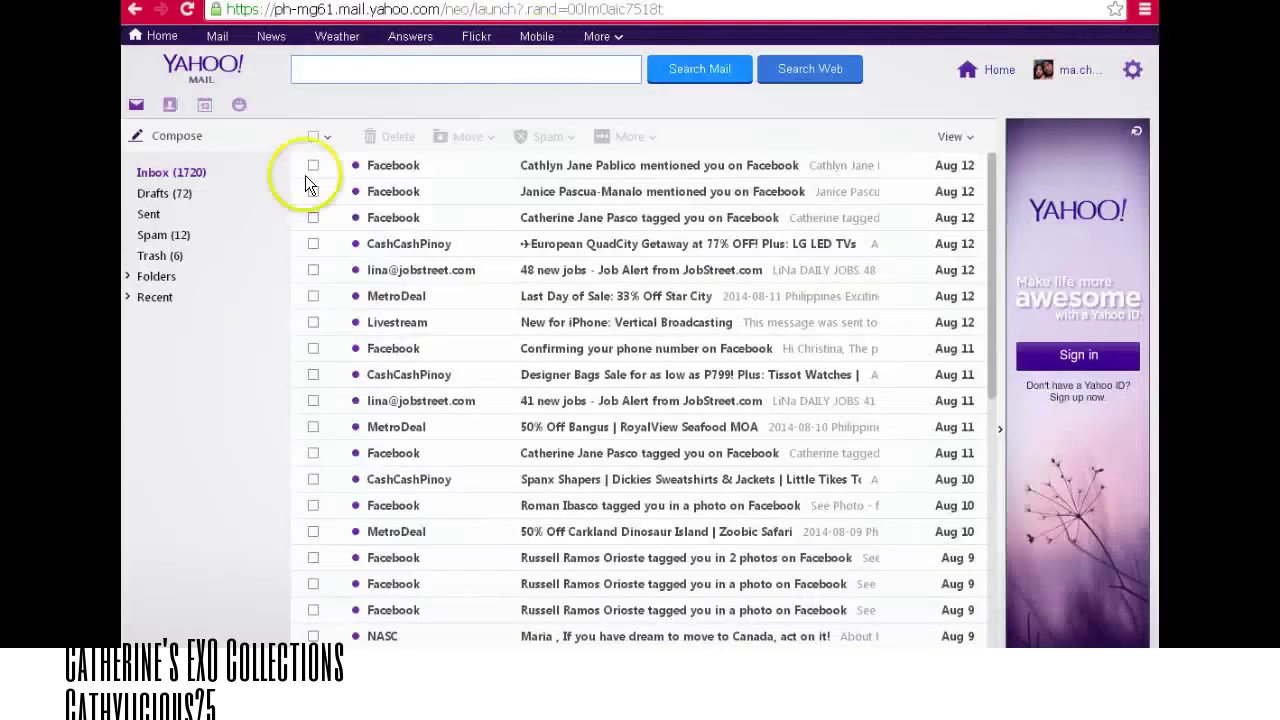
Refresh the Yahoo inbox, open the MUSIC NATION SMTOWN mail and follow its E-mail authentication link.
{"action": "left_click", "coordinate": [272, 175]}
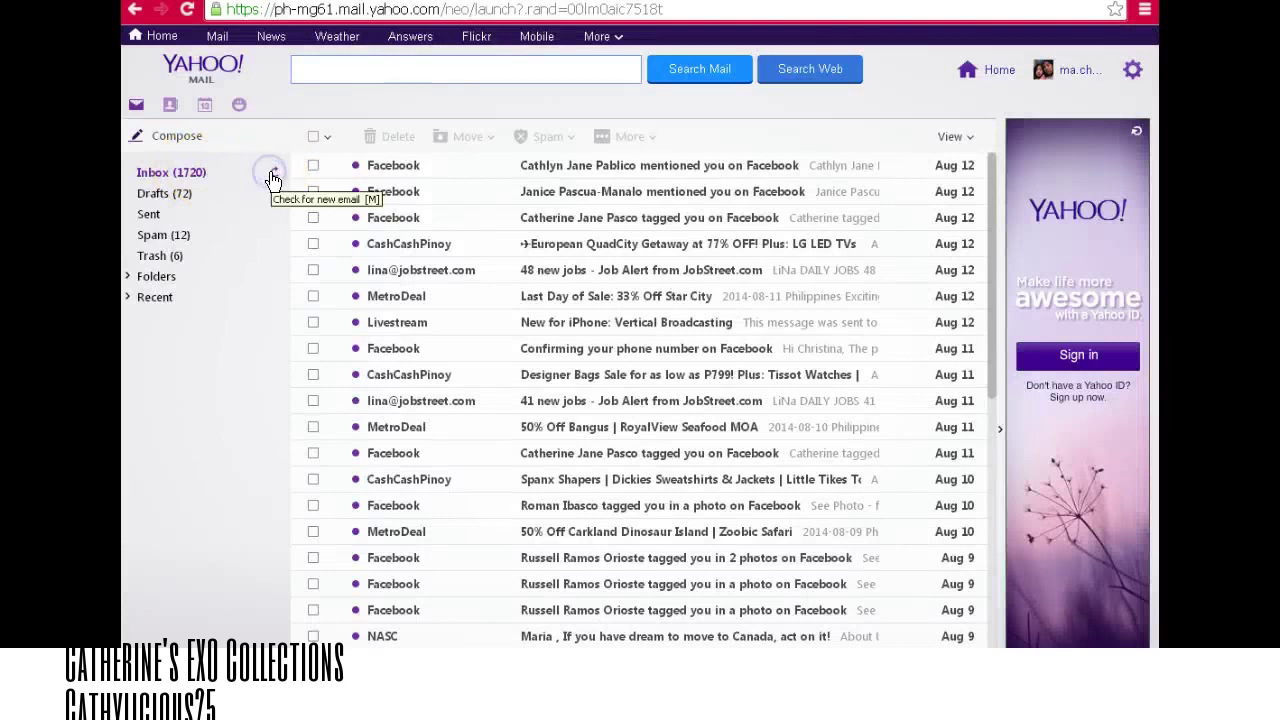
{"action": "left_click", "coordinate": [272, 176]}
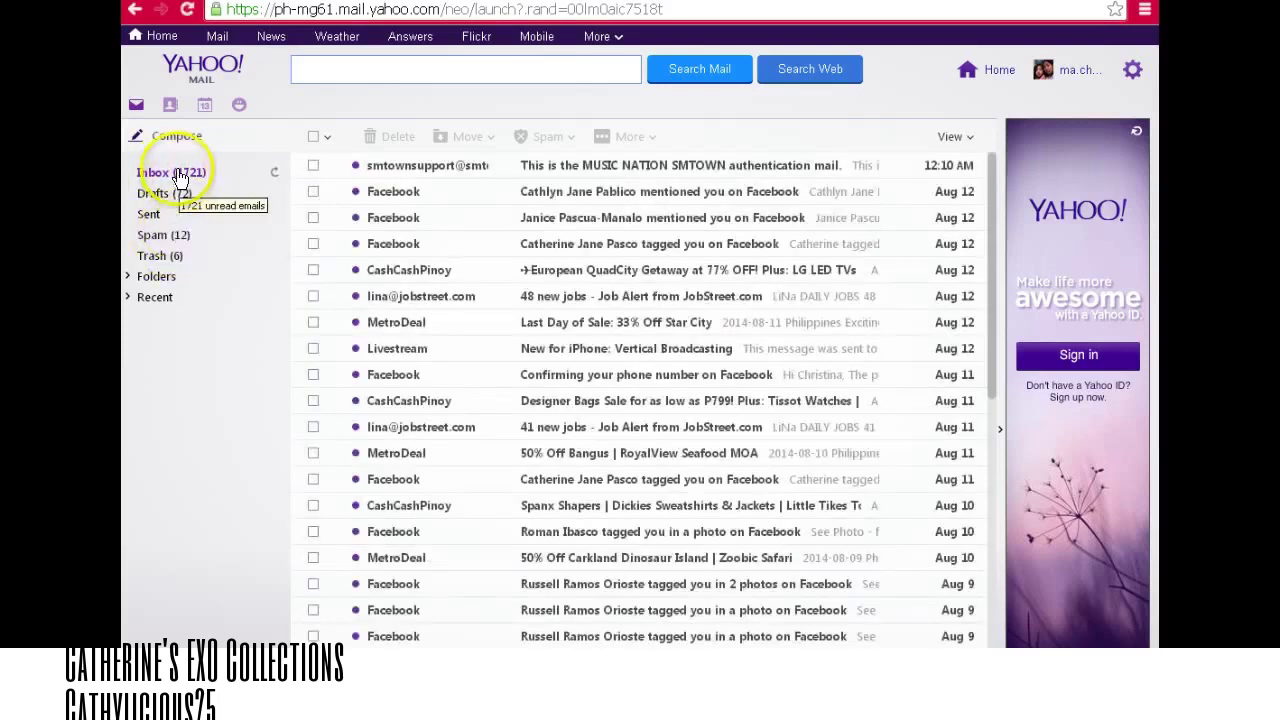
{"action": "left_click", "coordinate": [638, 170]}
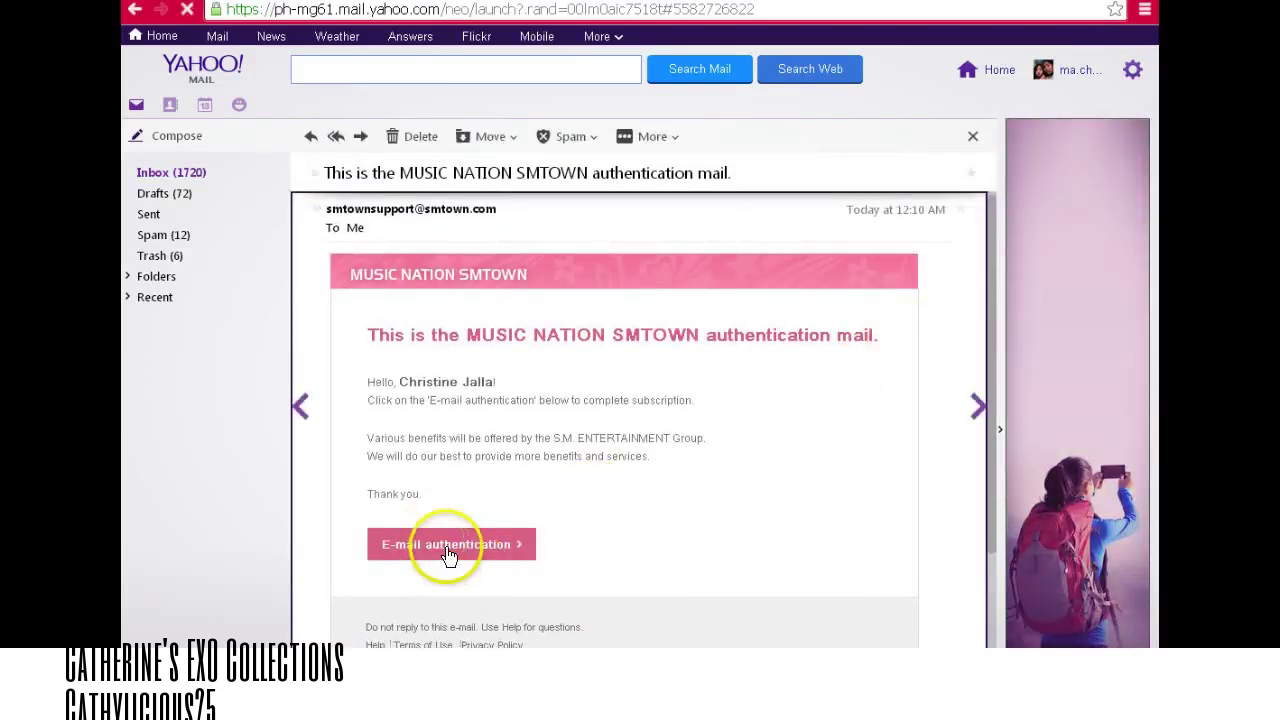
{"action": "left_click", "coordinate": [449, 556]}
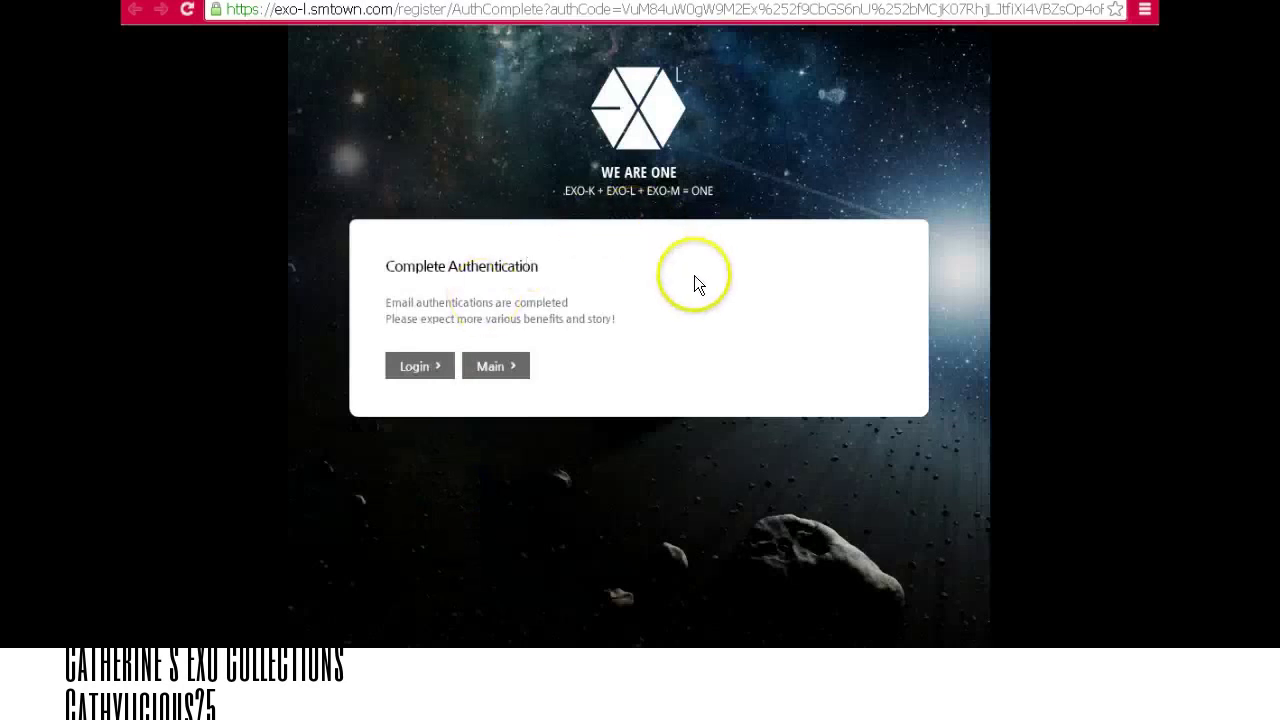
On the sign-in form, replace the prefilled email with the account's Yahoo e-mail address.
{"action": "left_click", "coordinate": [420, 368]}
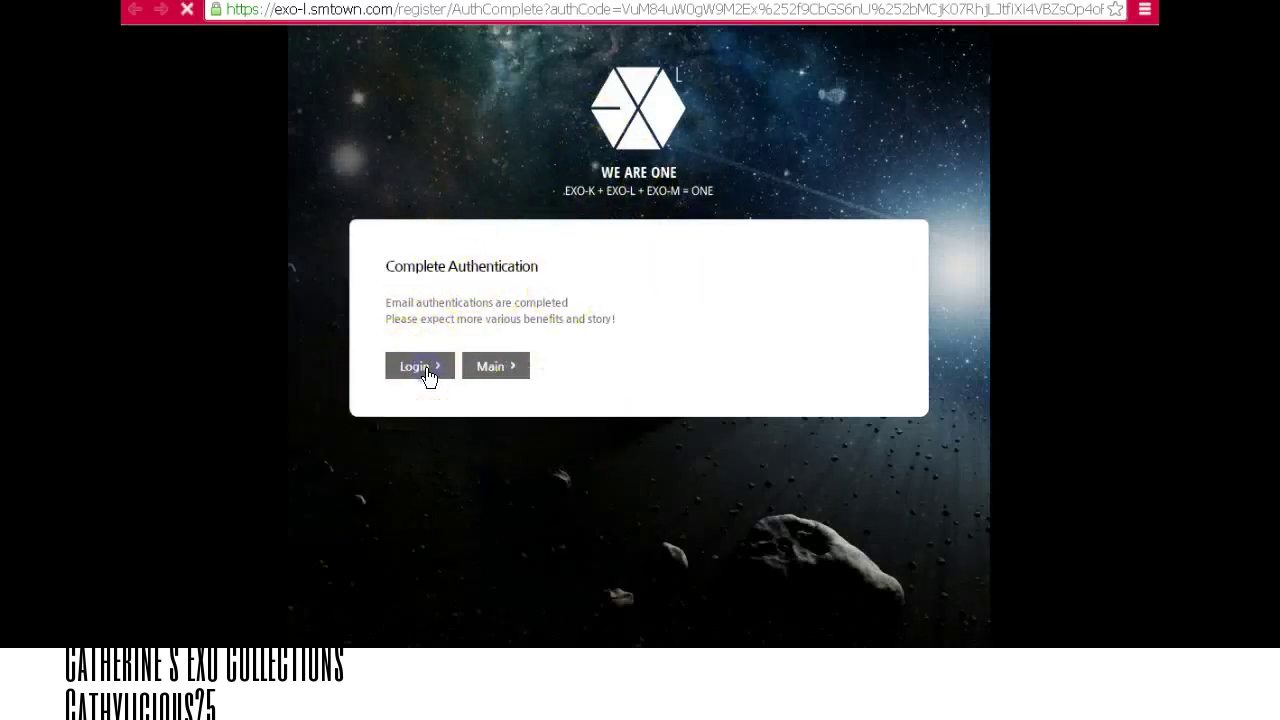
{"action": "left_click", "coordinate": [586, 352]}
{"action": "double_click", "coordinate": [590, 353]}
{"action": "key", "text": "BackSpace"}
{"action": "triple_click", "coordinate": [592, 354]}
{"action": "key", "text": "BackSpace"}
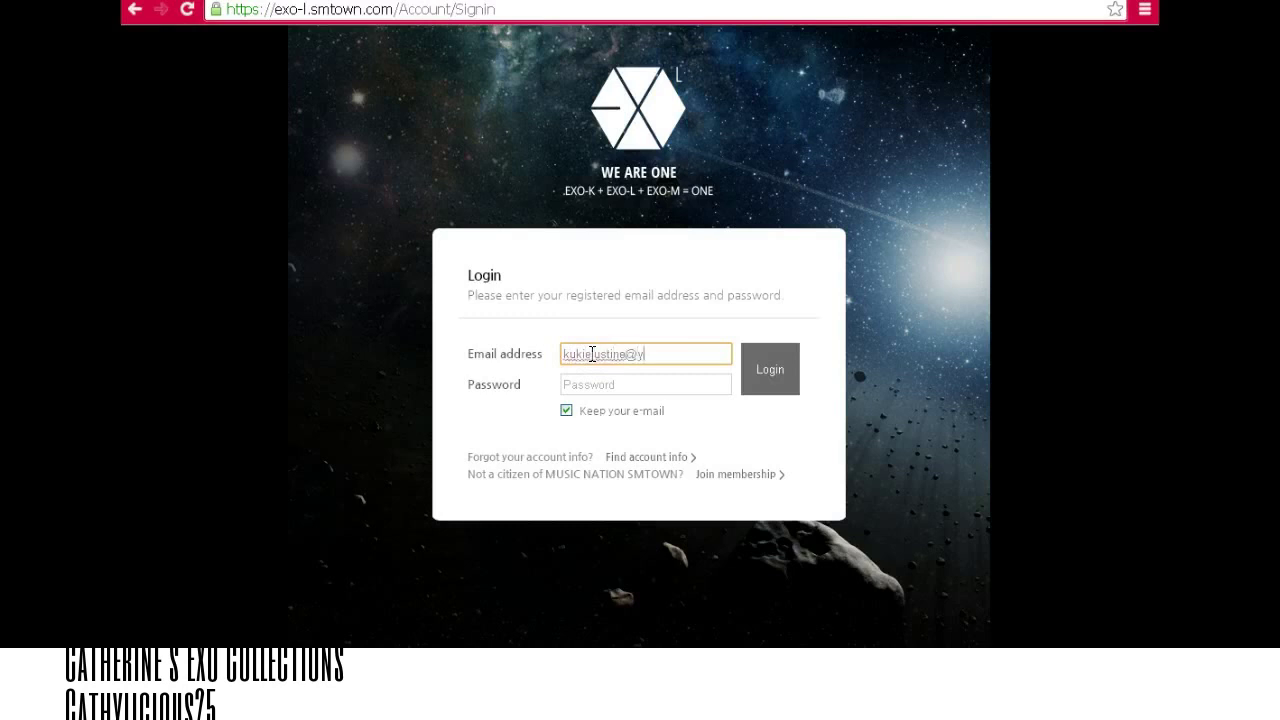
{"action": "key", "text": "Tab"}
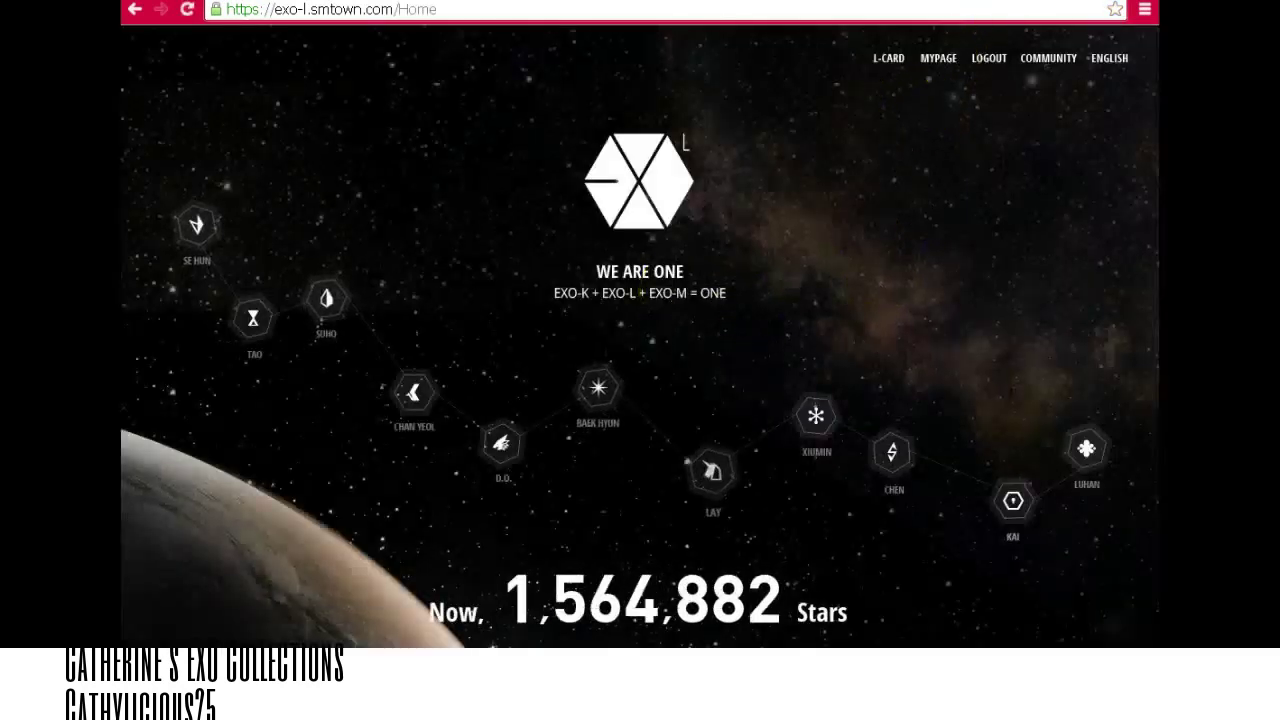
{"action": "left_click", "coordinate": [888, 57]}
{"action": "left_click_drag", "start_coordinate": [564, 2], "coordinate": [632, 78]}
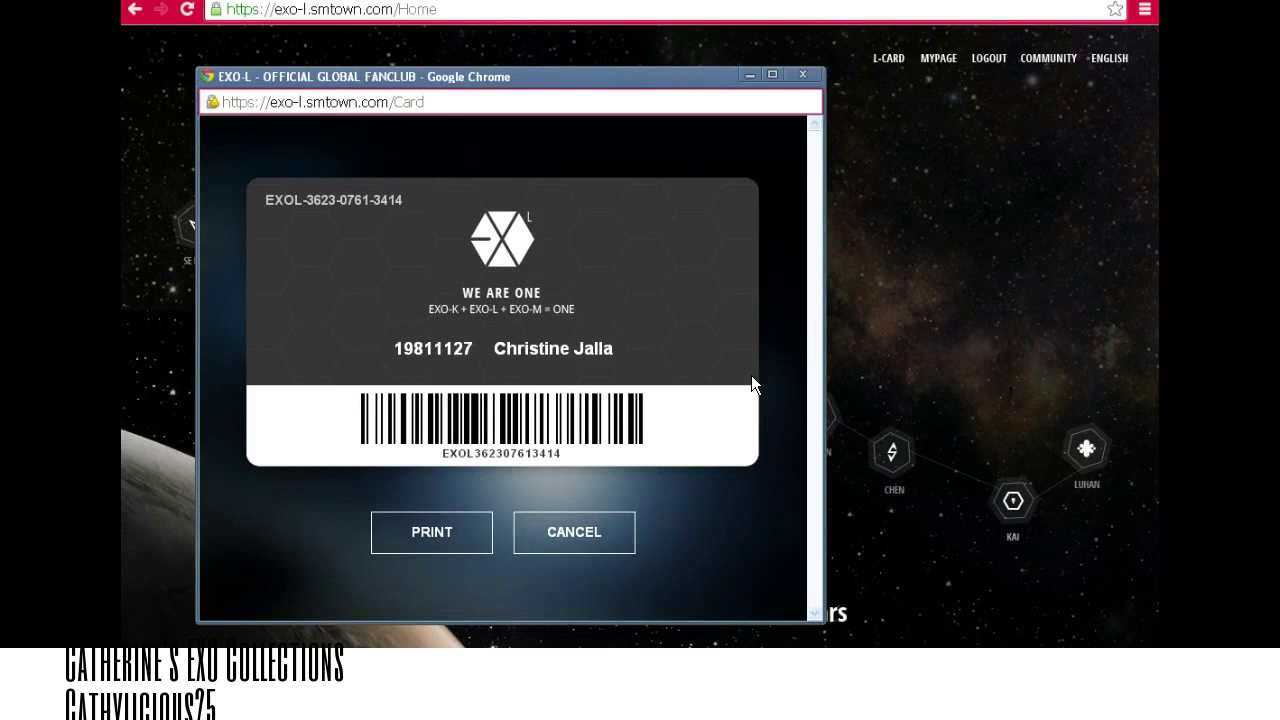
{"action": "left_click", "coordinate": [810, 73]}
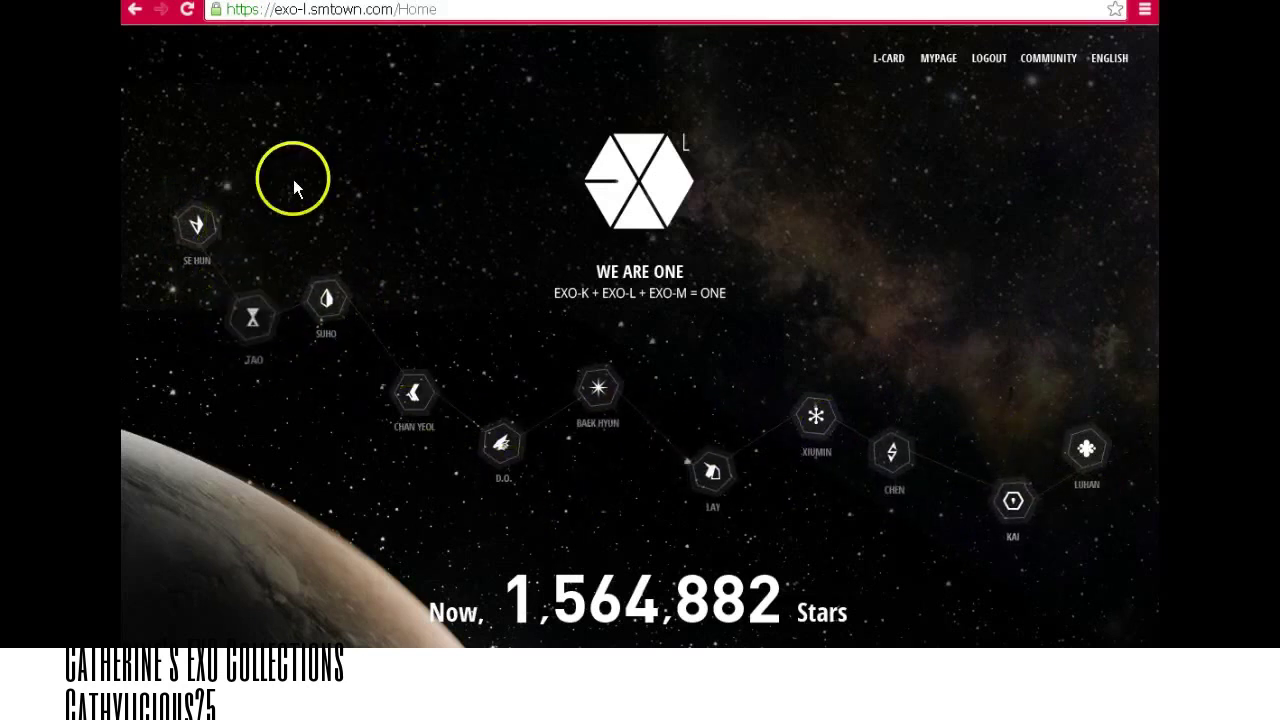
Answer the SE HUN (TAO, SEHUN), TAO (TAO) and SUHO (2013.06.14) planet quizzes.
{"action": "left_click", "coordinate": [198, 226]}
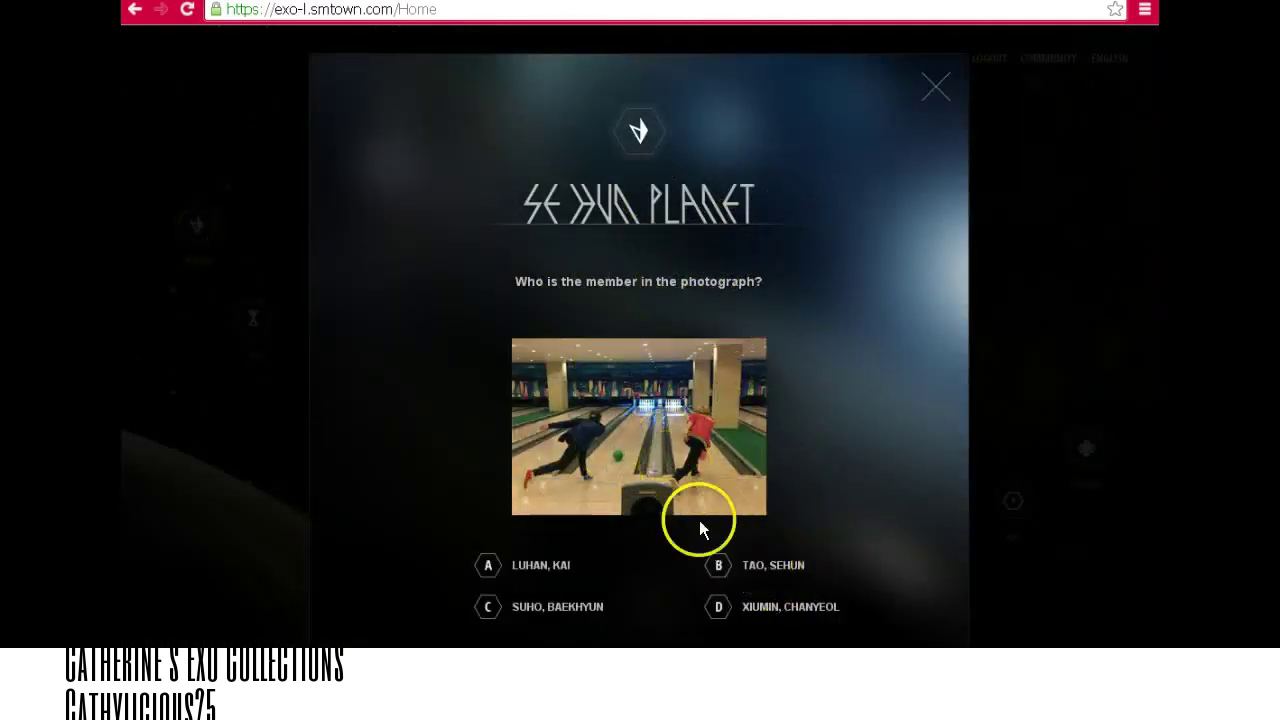
{"action": "left_click", "coordinate": [750, 567]}
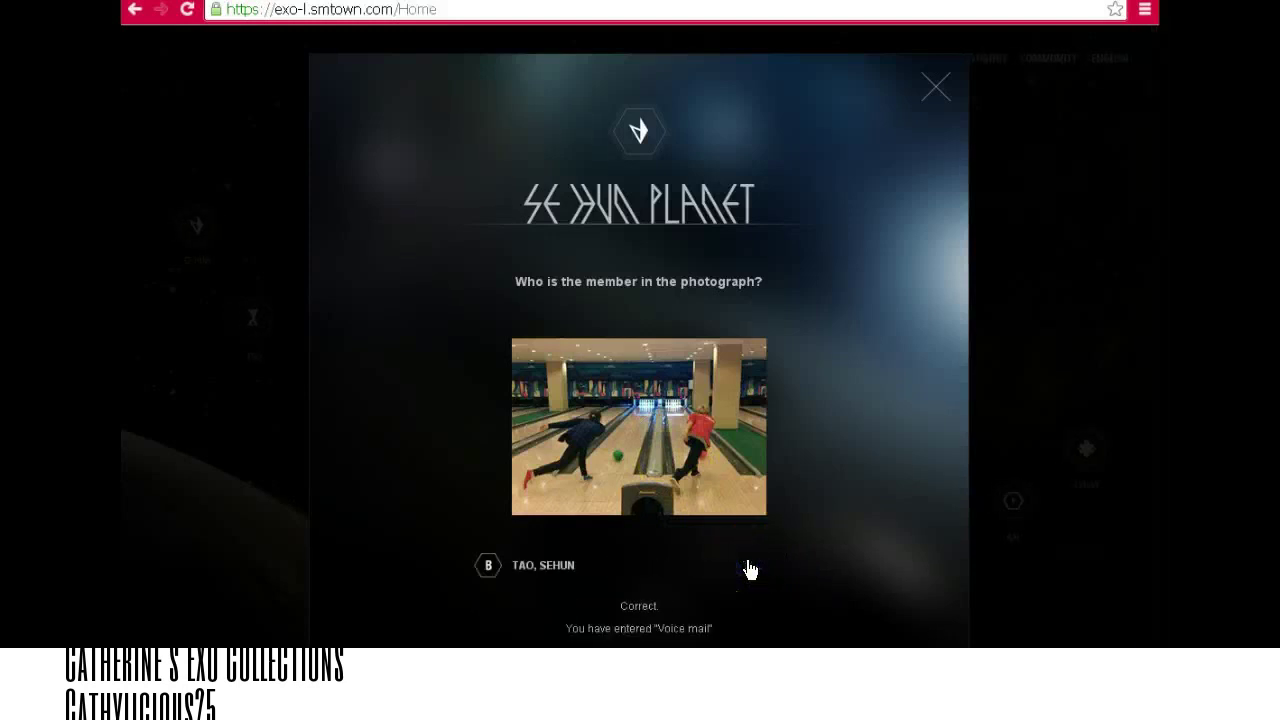
{"action": "left_click", "coordinate": [648, 638]}
{"action": "left_click", "coordinate": [252, 314]}
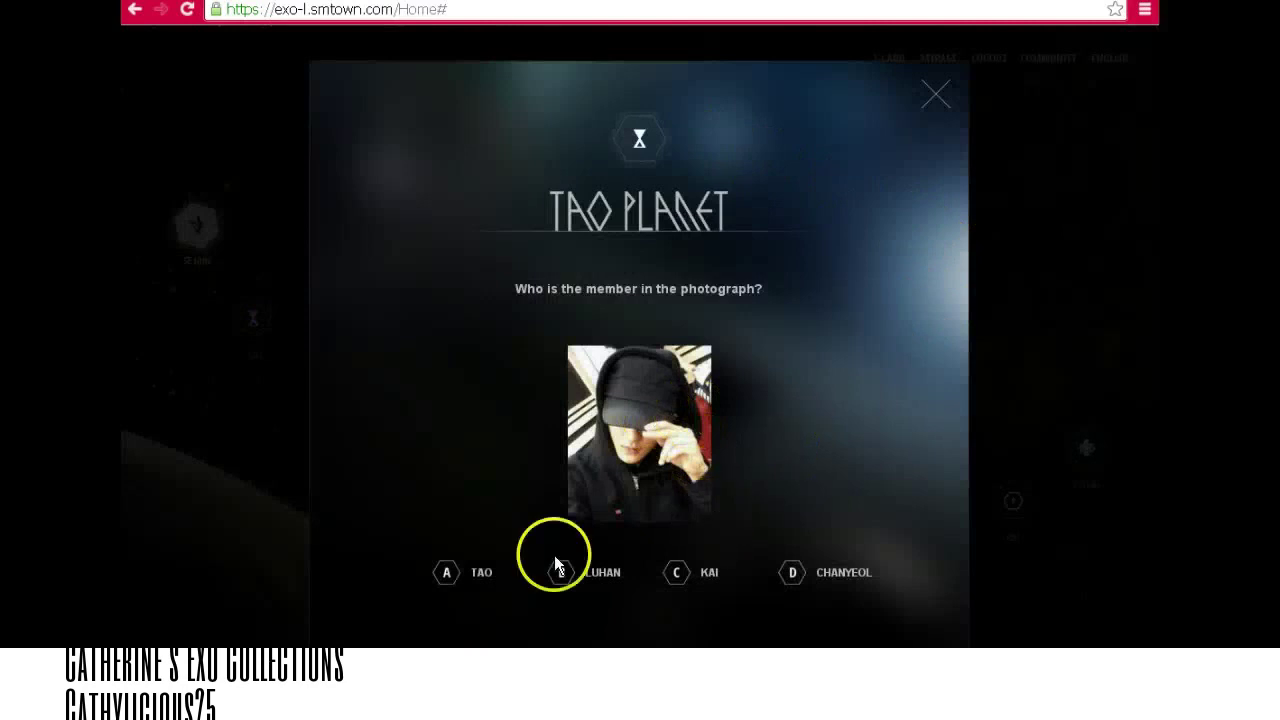
{"action": "left_click", "coordinate": [463, 578]}
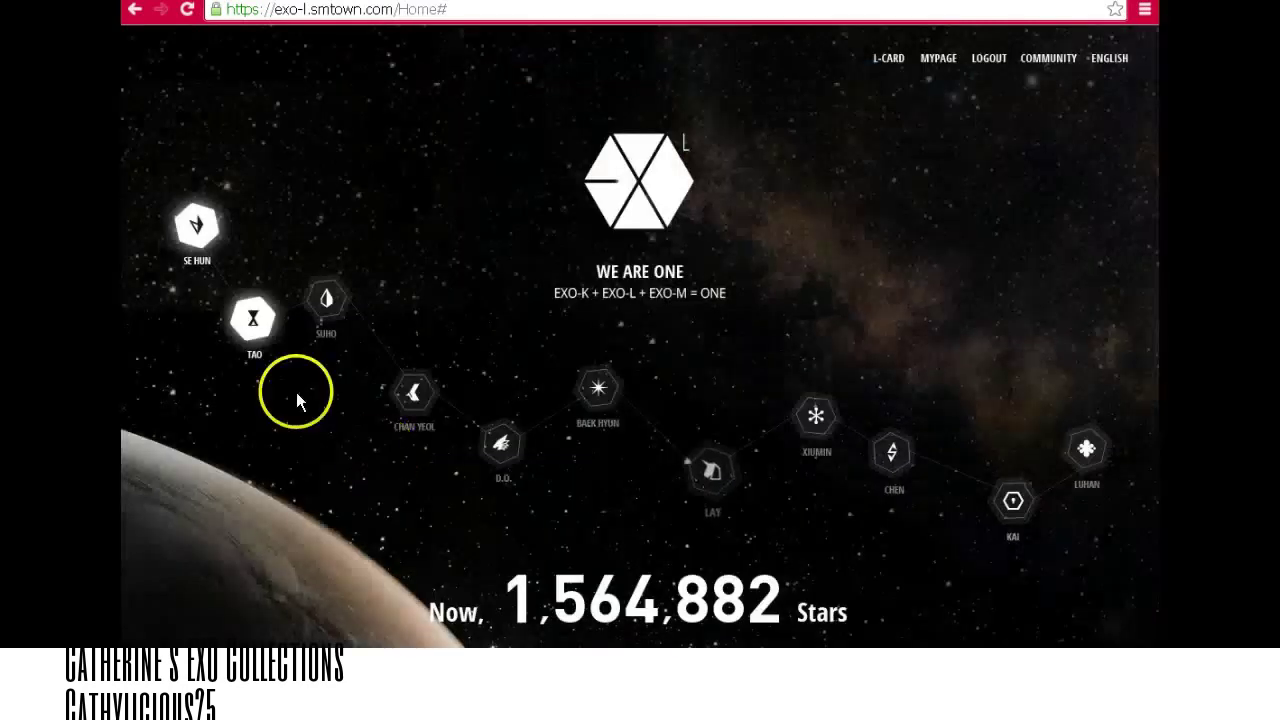
{"action": "left_click", "coordinate": [341, 297]}
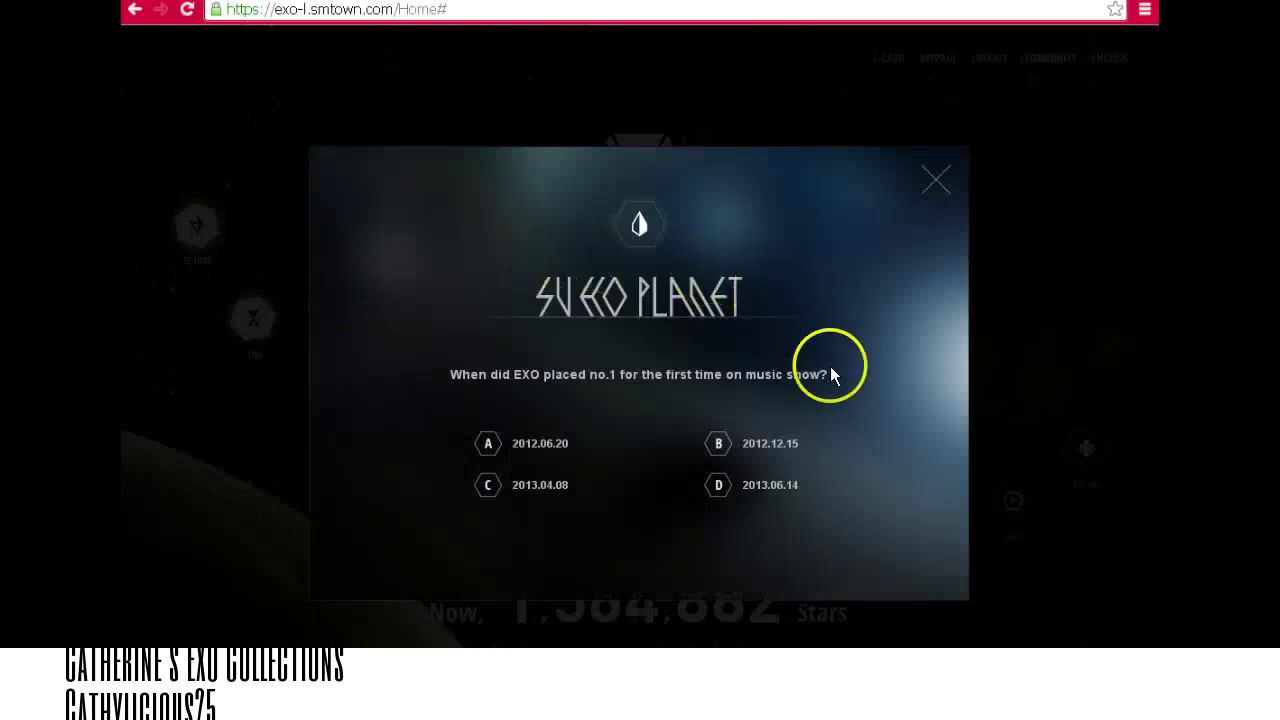
{"action": "left_click", "coordinate": [720, 486]}
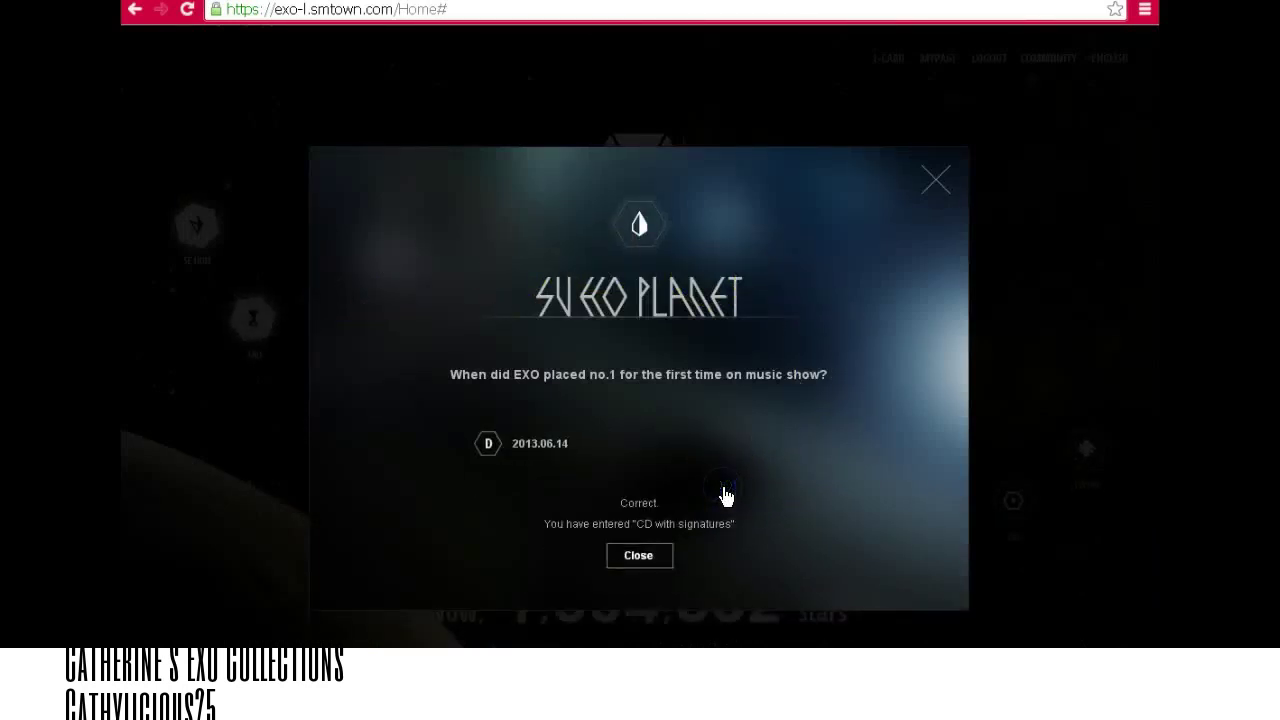
{"action": "left_click", "coordinate": [662, 570]}
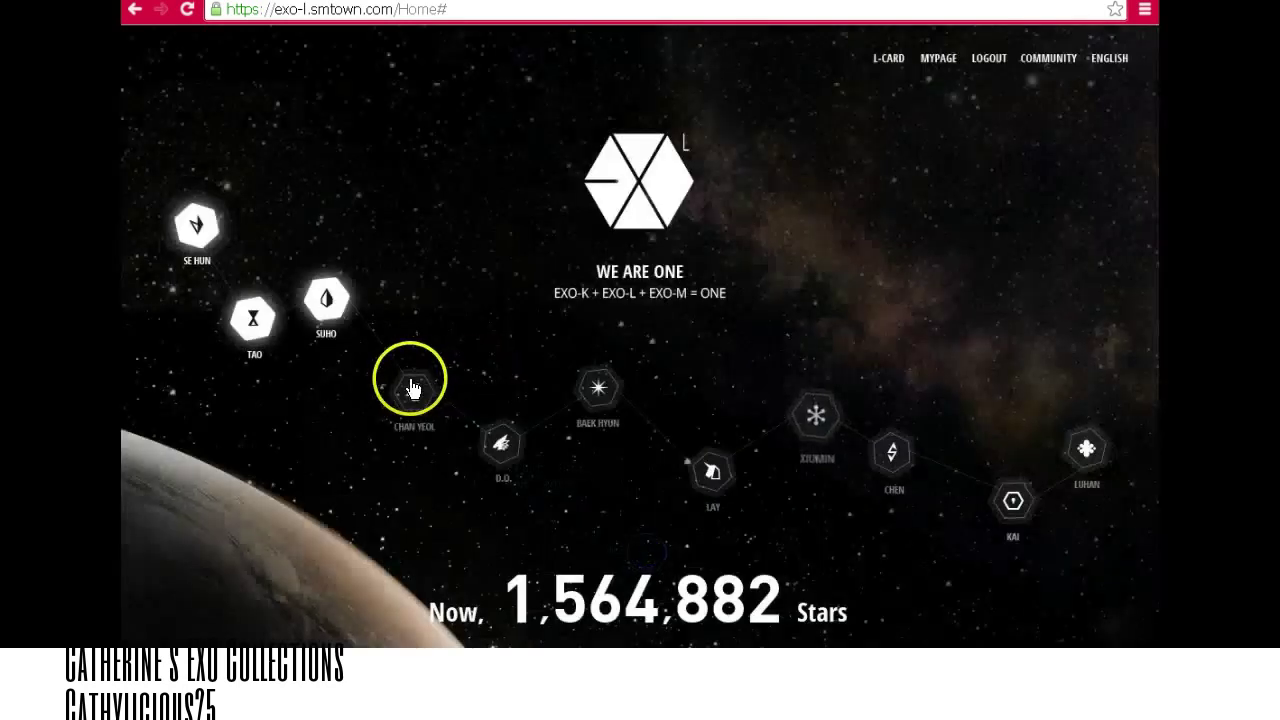
Answer the CHAN YEOL (Micronesia), D.O. (Cart) and BAEK HYUN (Singing in the Rain) planet quizzes.
{"action": "left_click", "coordinate": [410, 378]}
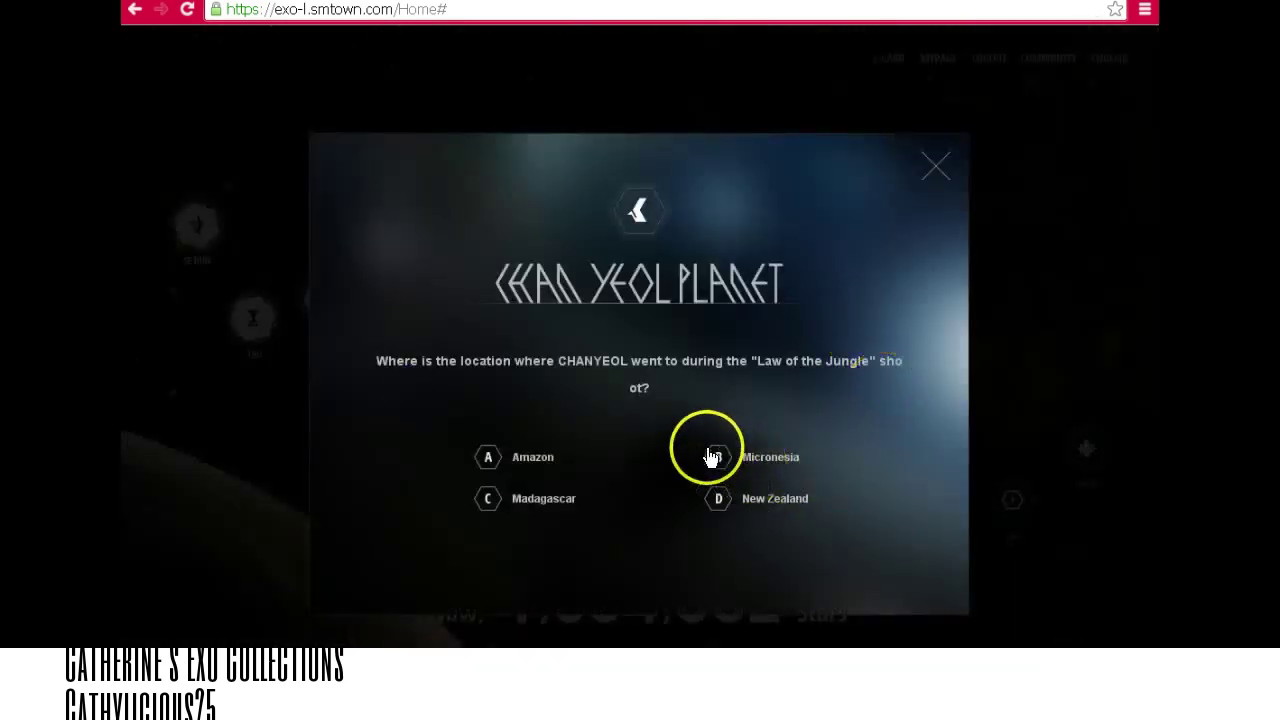
{"action": "left_click", "coordinate": [722, 457]}
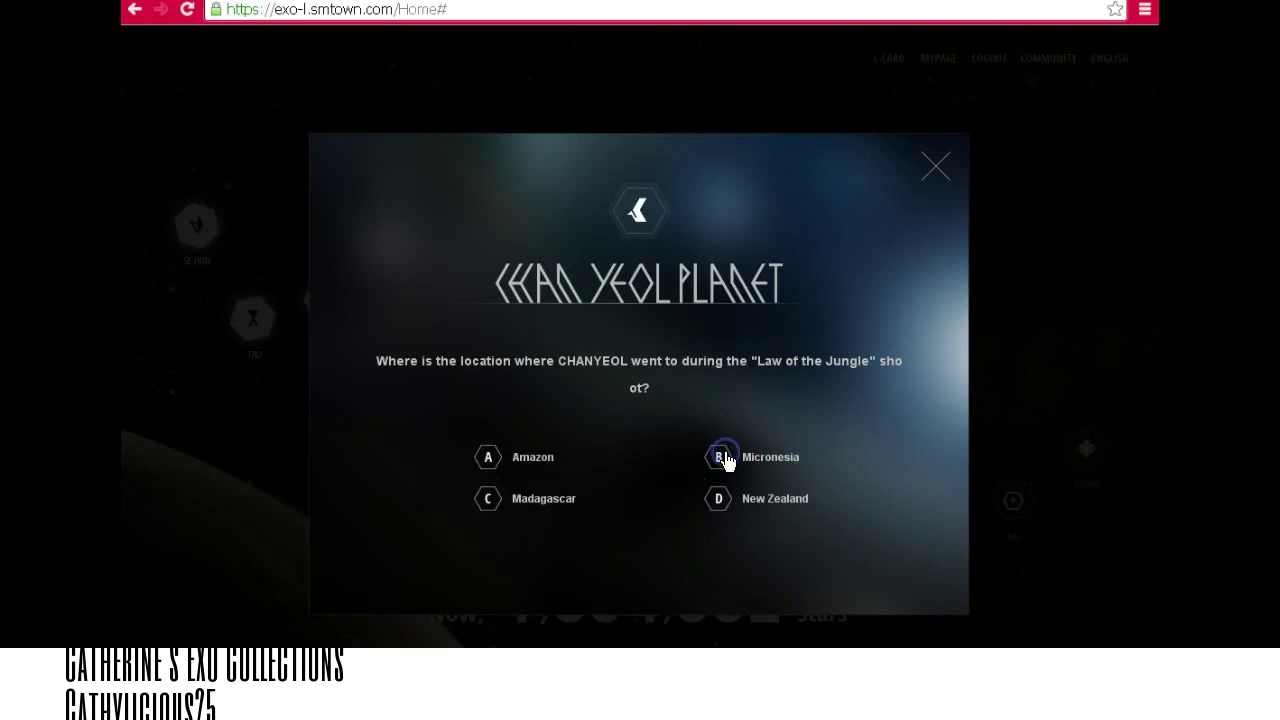
{"action": "left_click", "coordinate": [634, 590]}
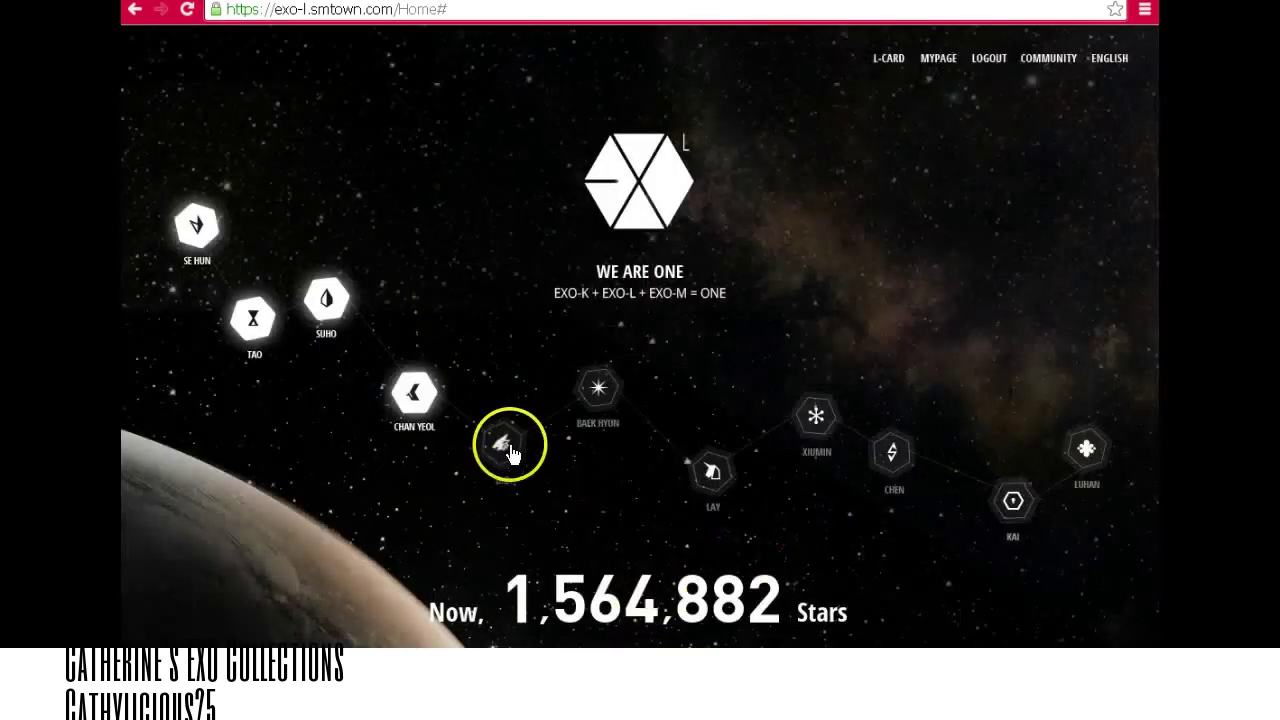
{"action": "left_click", "coordinate": [505, 447]}
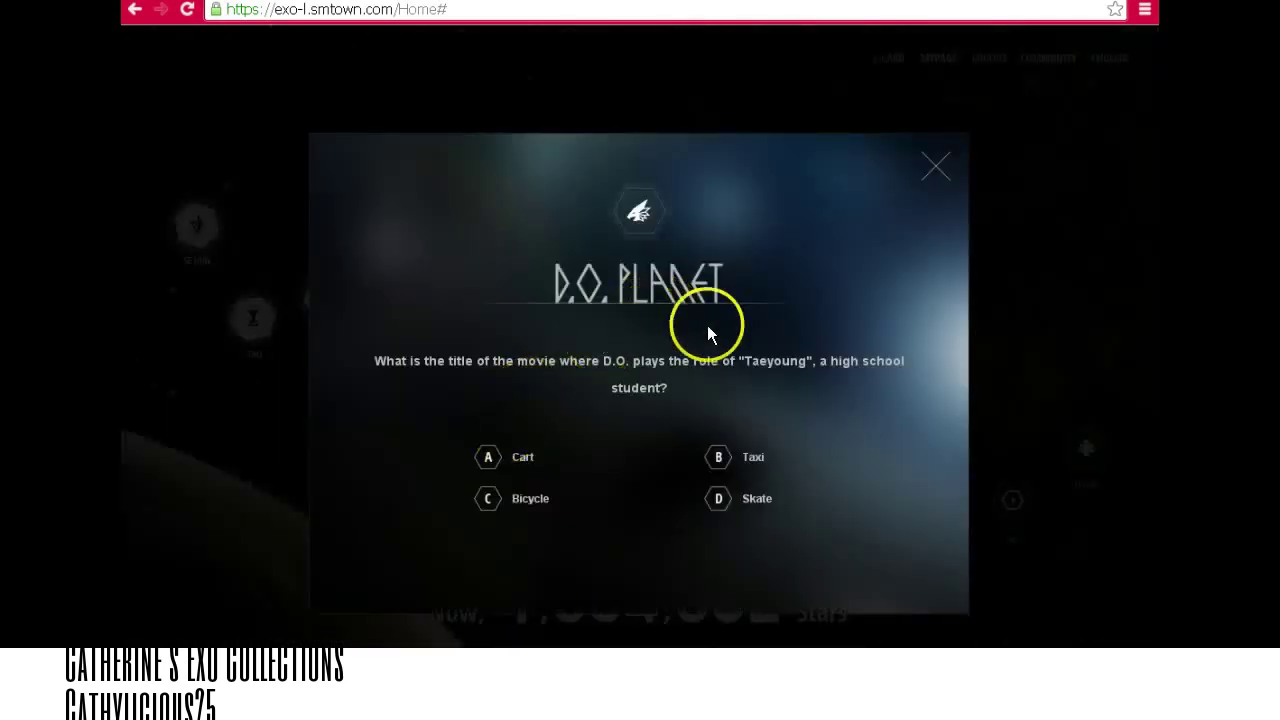
{"action": "left_click", "coordinate": [491, 457]}
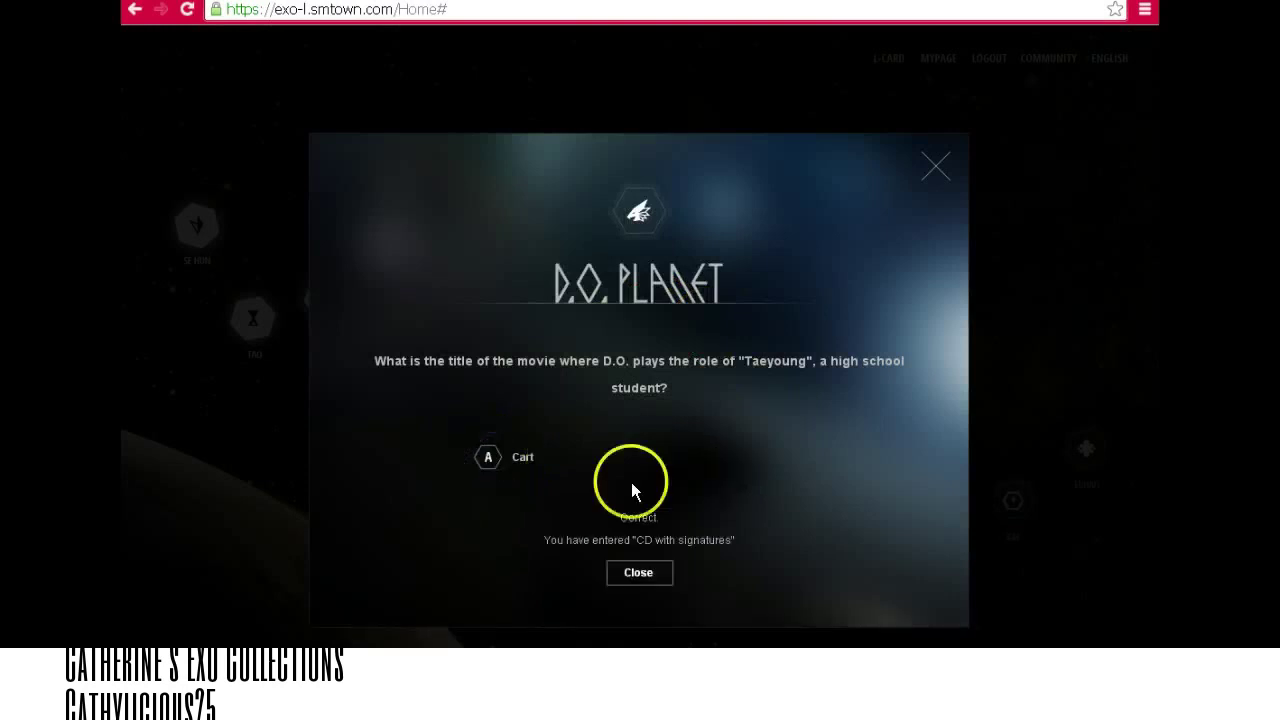
{"action": "left_click", "coordinate": [640, 573]}
{"action": "left_click", "coordinate": [601, 382]}
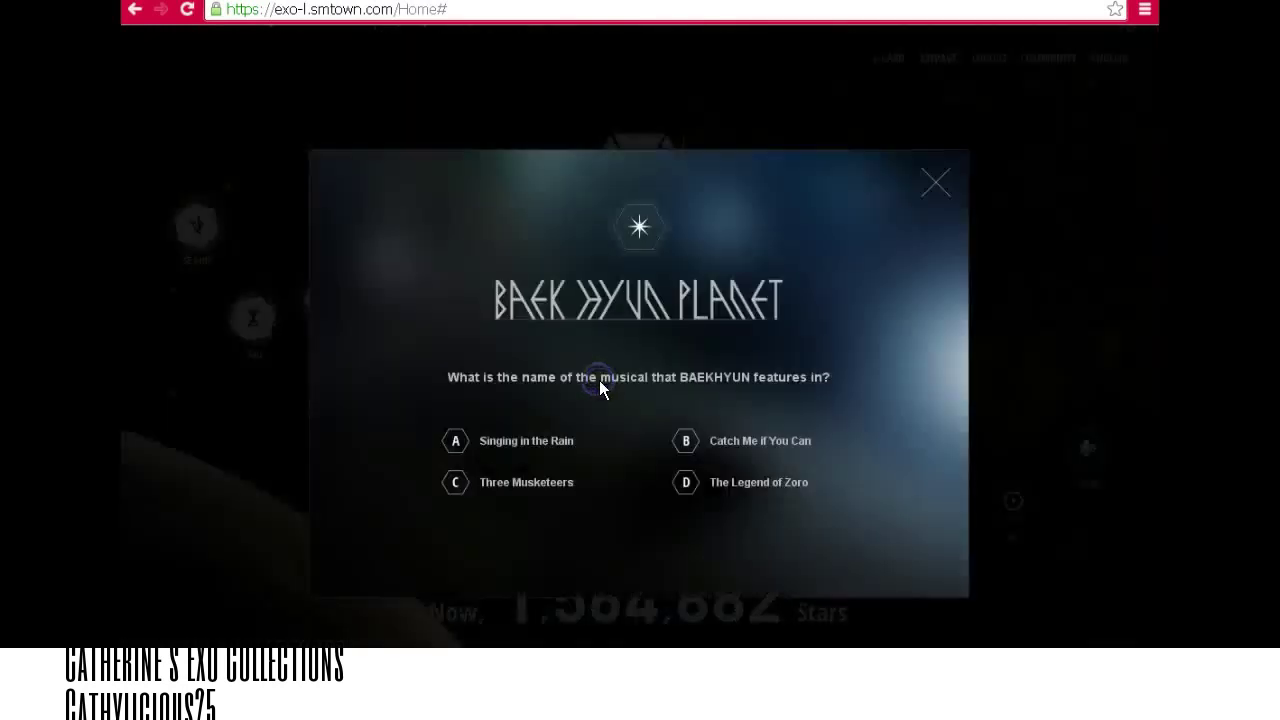
{"action": "left_click", "coordinate": [499, 445]}
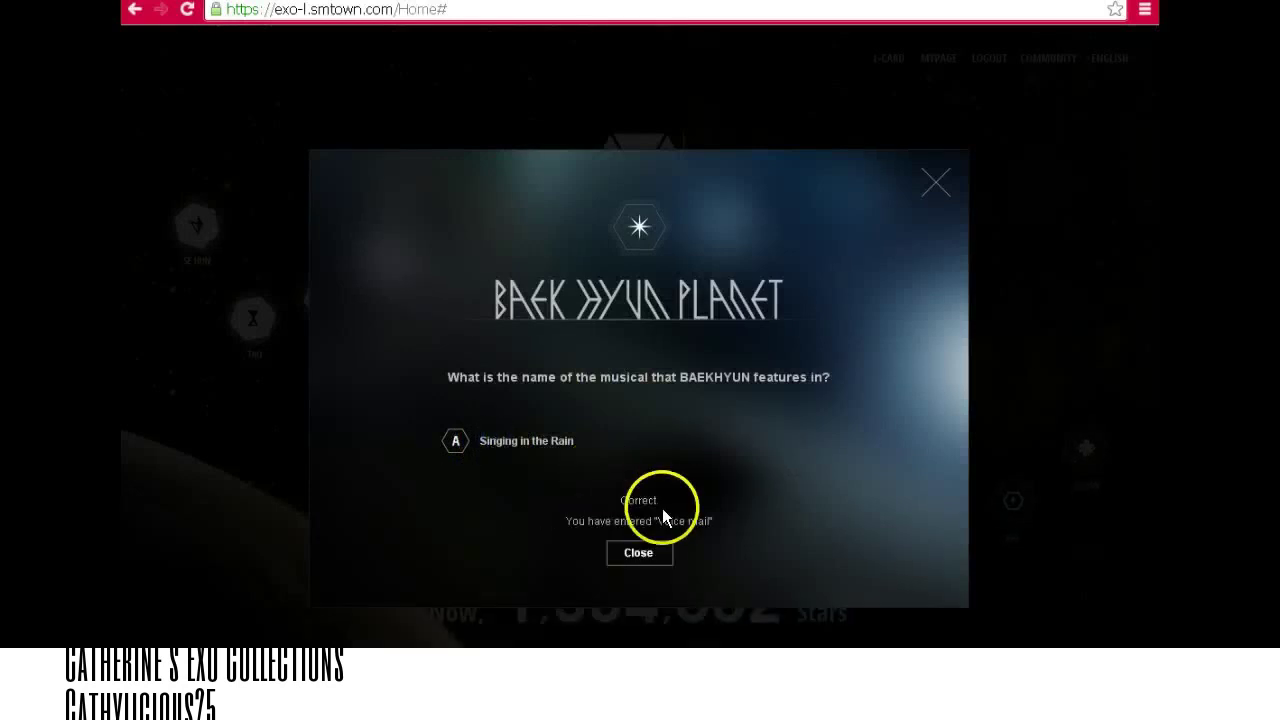
{"action": "left_click", "coordinate": [655, 552]}
Answer the LAY planet quiz with jersey number 10.
{"action": "left_click", "coordinate": [708, 472]}
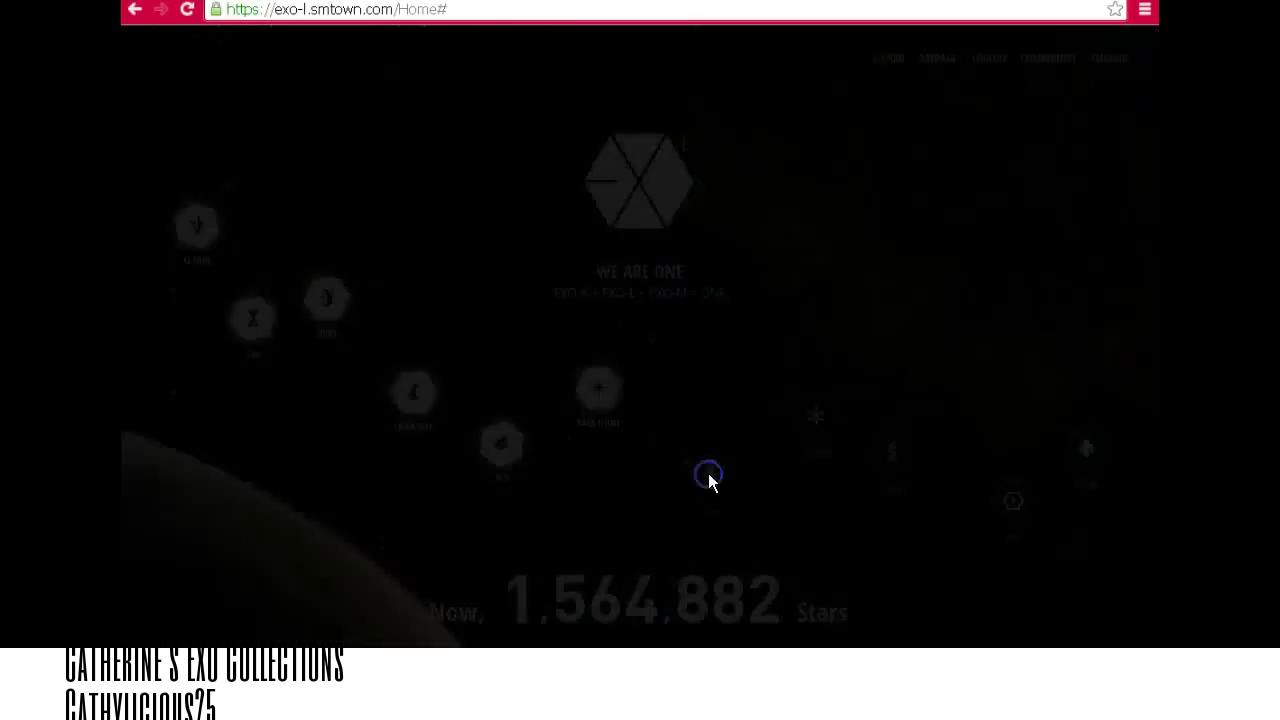
{"action": "left_click", "coordinate": [462, 484]}
{"action": "left_click", "coordinate": [662, 582]}
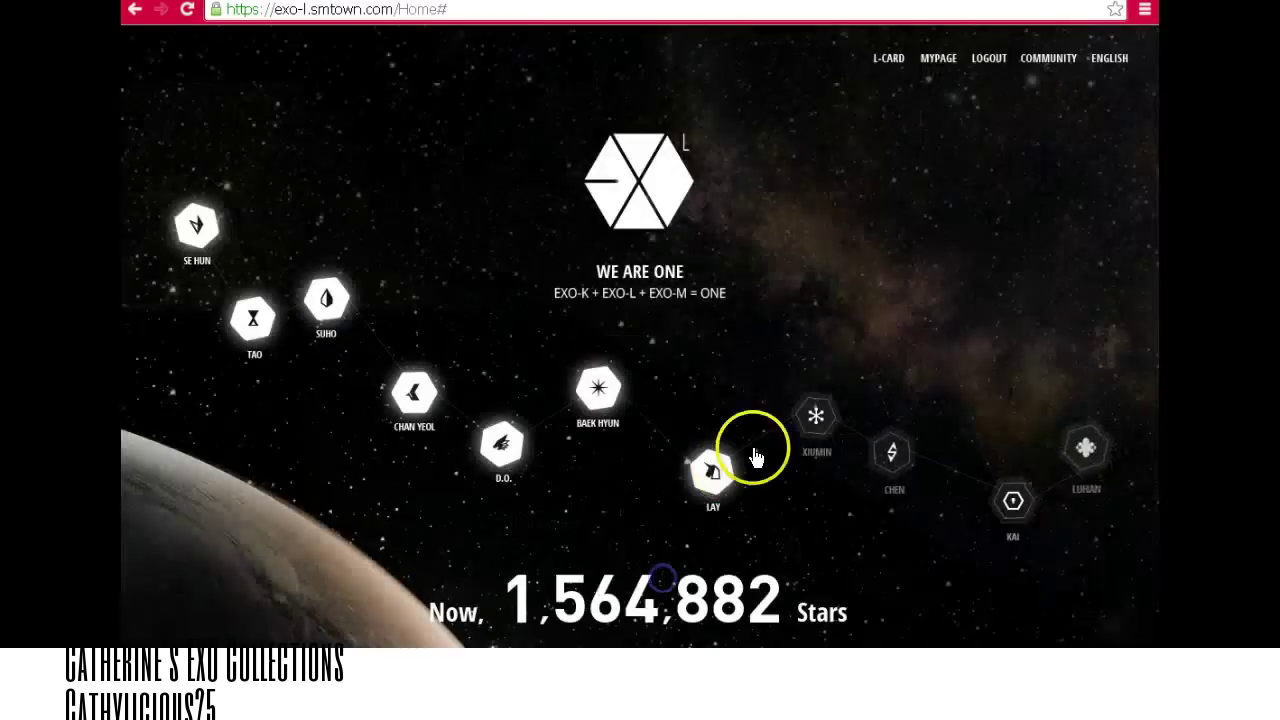
Answer Freezing in the XIU MIN planet quiz and dismiss the network-error alert.
{"action": "left_click", "coordinate": [815, 416]}
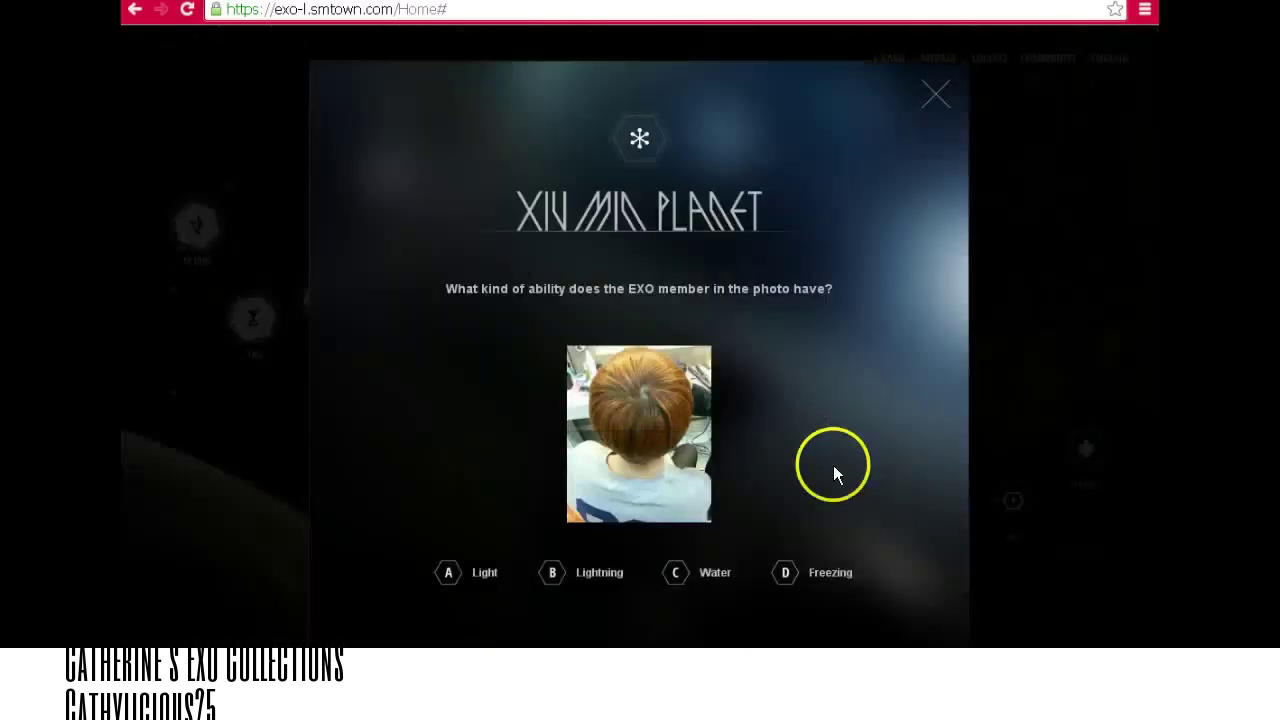
{"action": "left_click", "coordinate": [792, 578]}
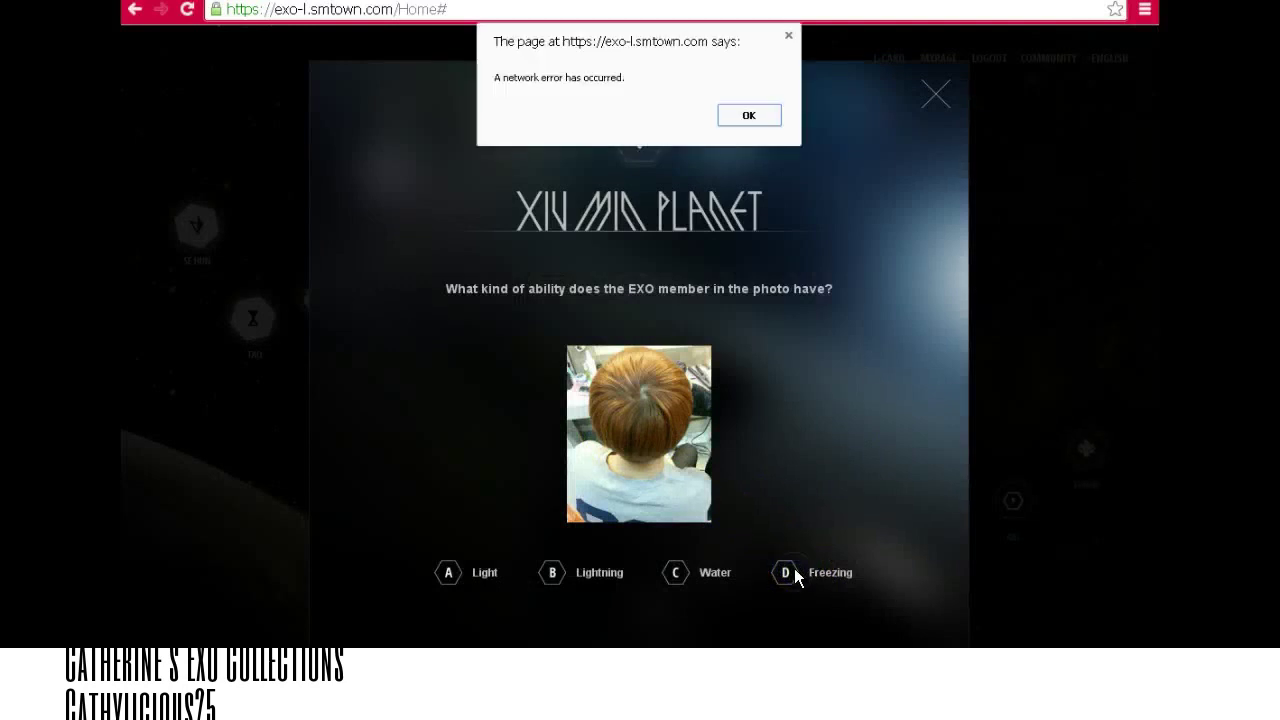
{"action": "left_click", "coordinate": [749, 117]}
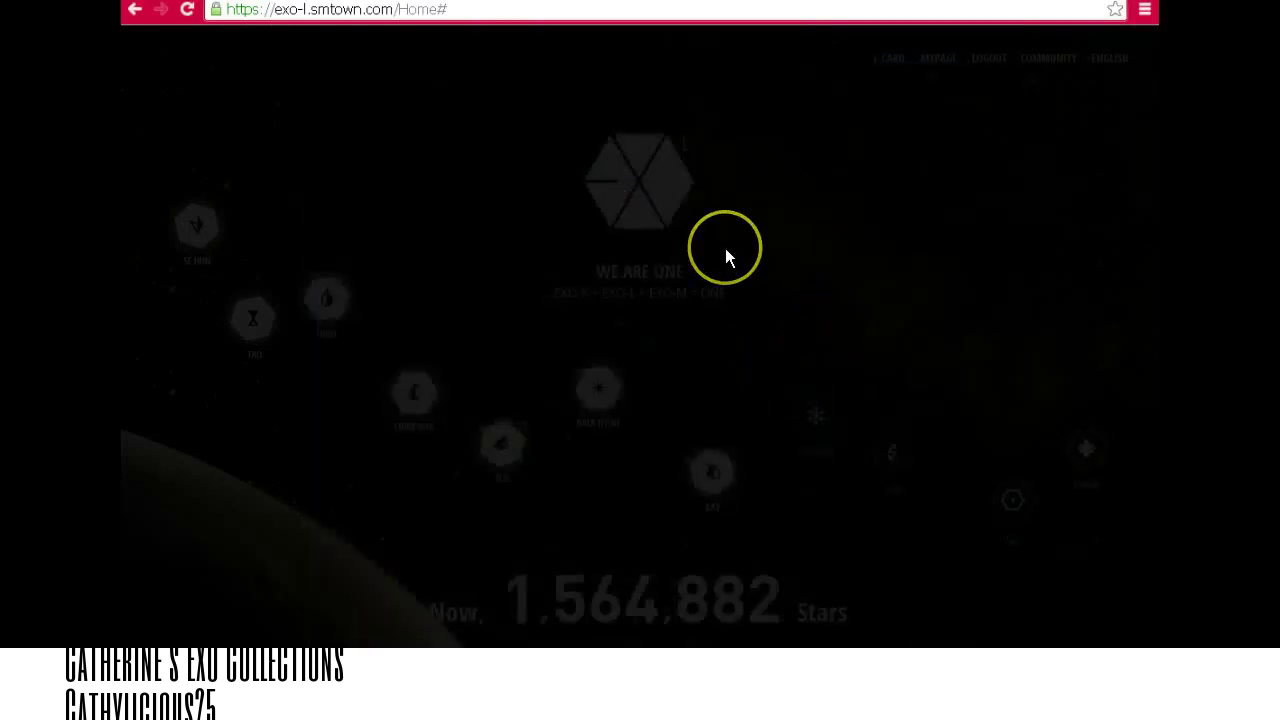
Reload the EXO-L home page and reopen the XIU MIN planet quiz.
{"action": "left_click", "coordinate": [541, 9]}
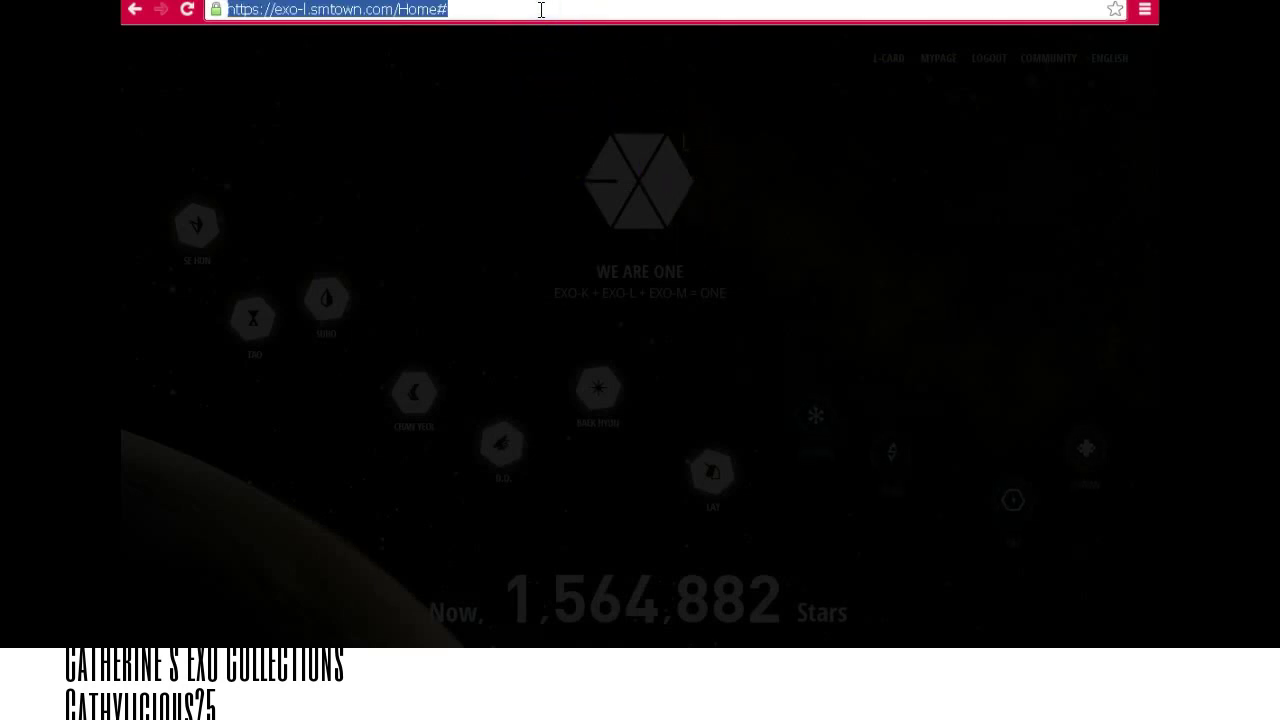
{"action": "key", "text": "Return"}
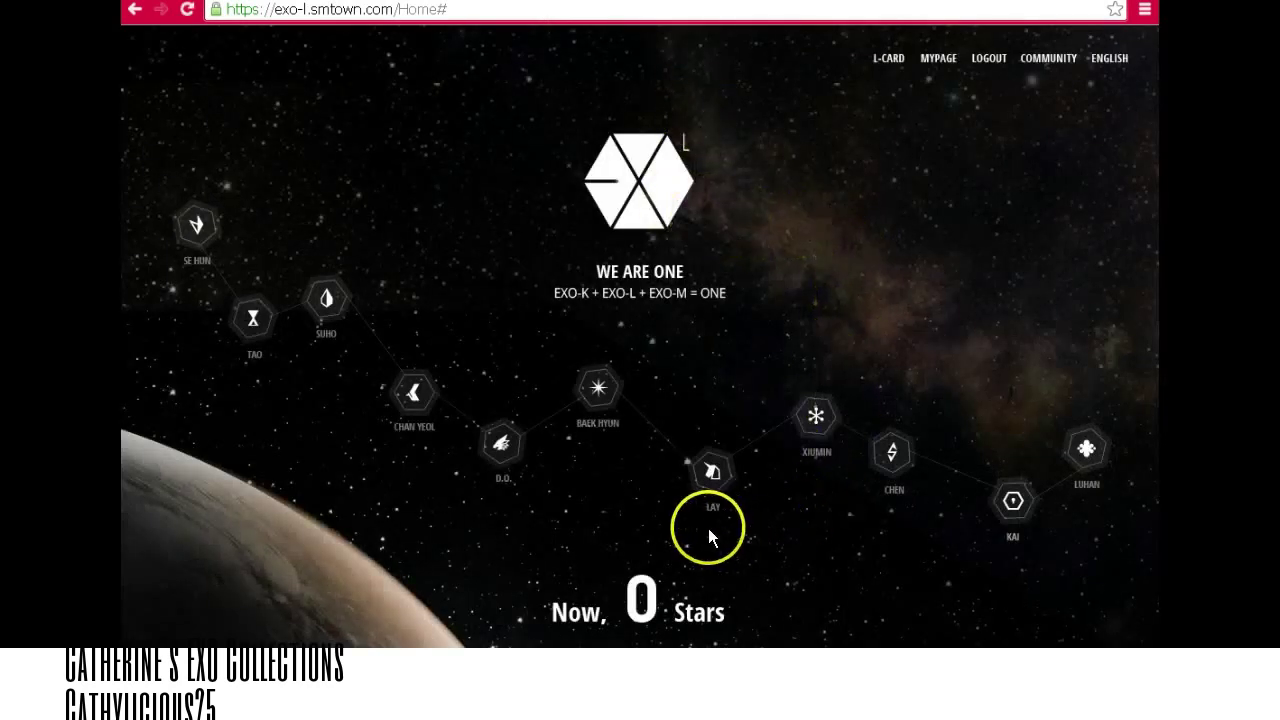
{"action": "right_click", "coordinate": [775, 203]}
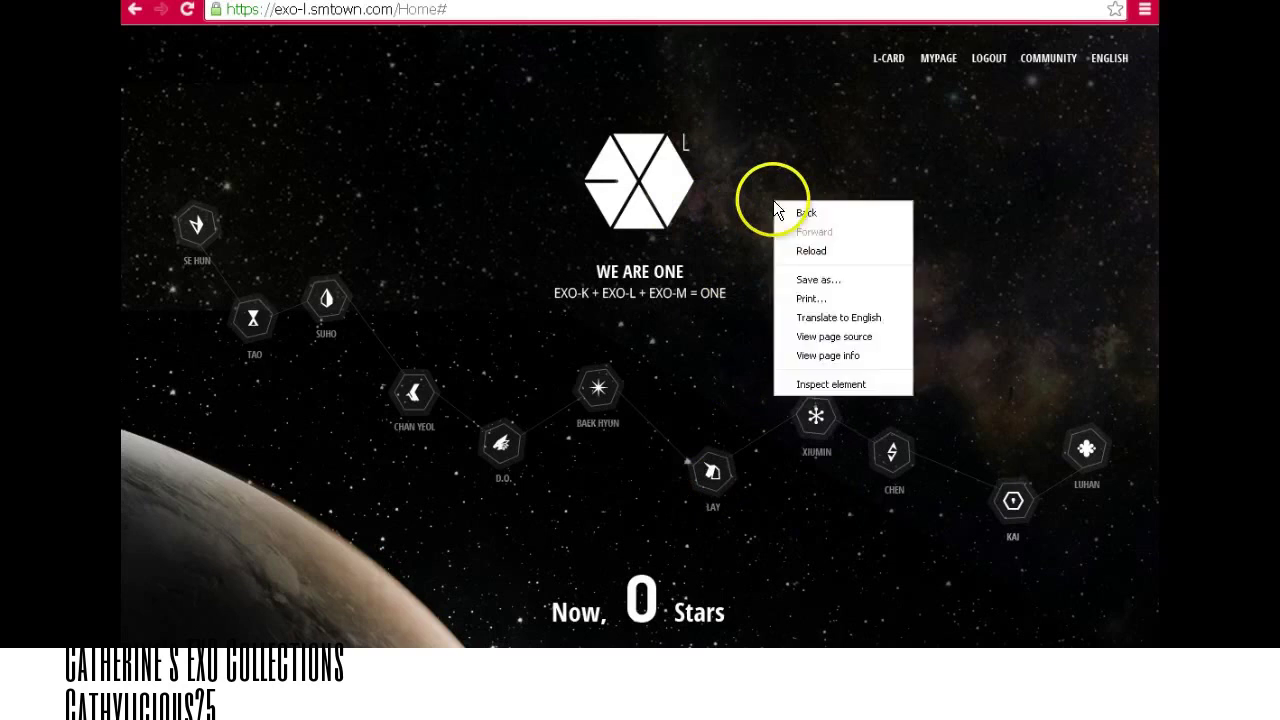
{"action": "left_click", "coordinate": [806, 250]}
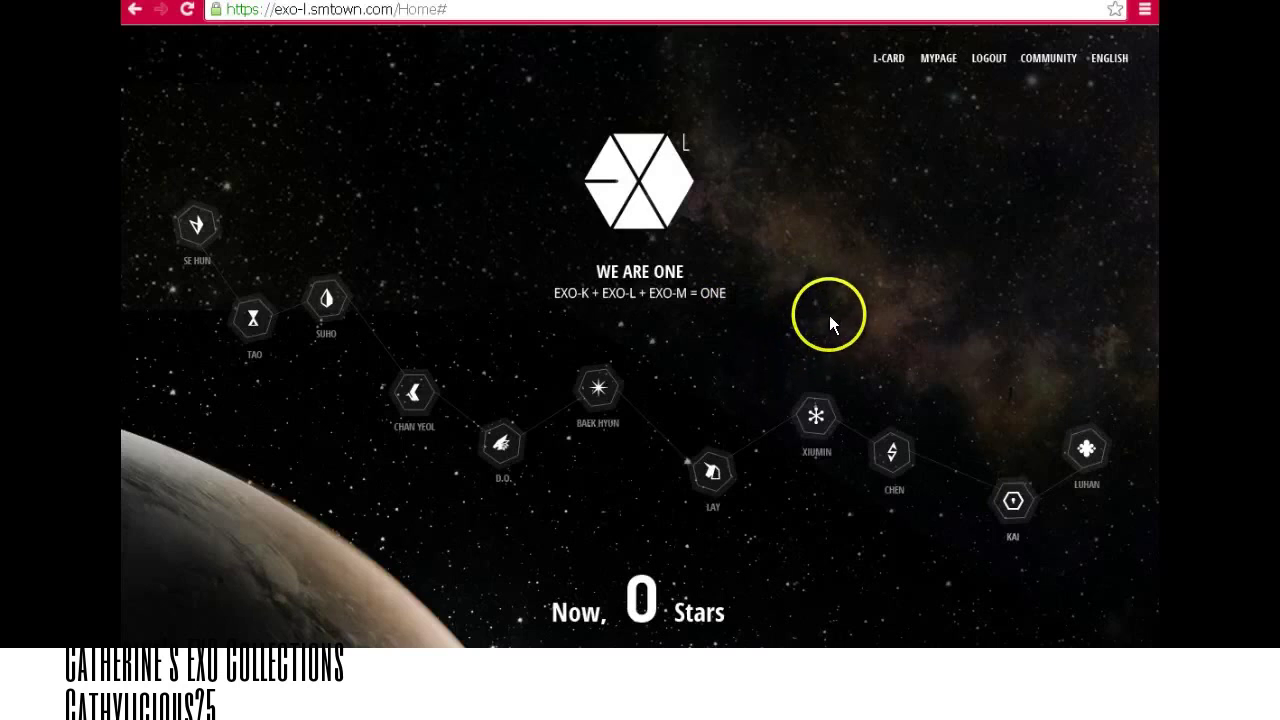
{"action": "left_click", "coordinate": [816, 418]}
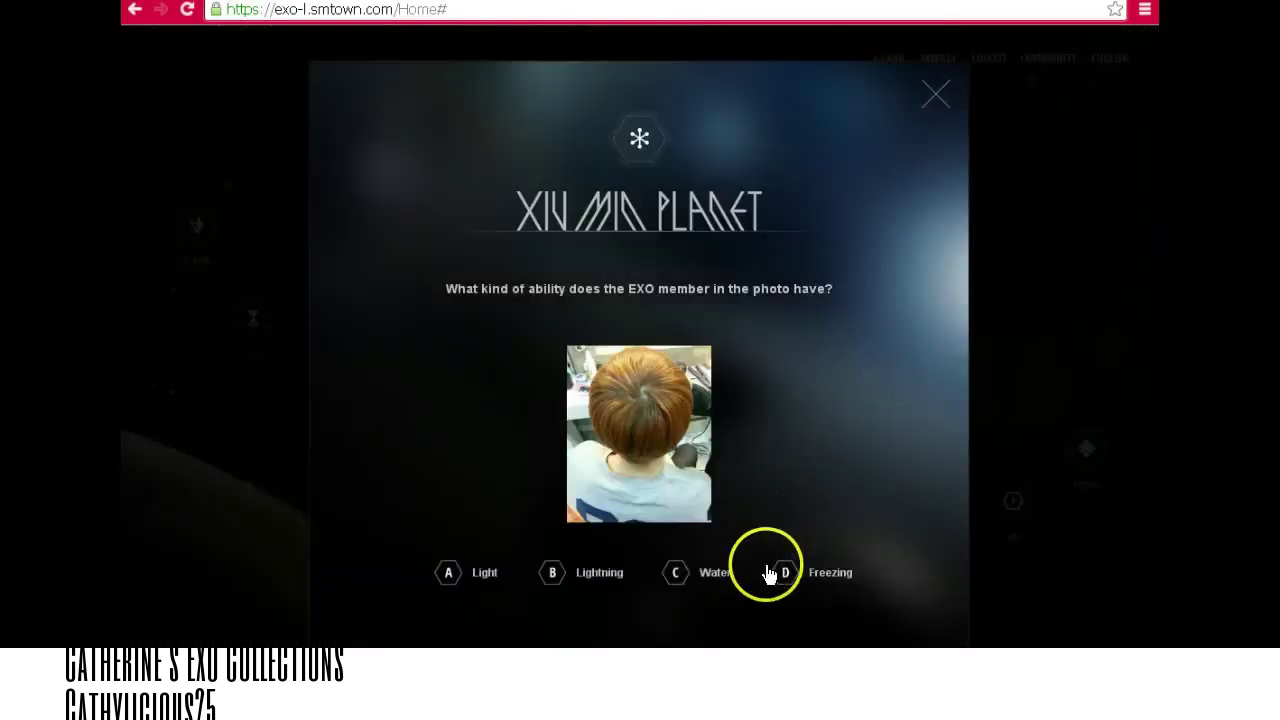
Answer the XIU MIN quiz with D Freezing and the CHEN quiz with C Best Luck.
{"action": "left_click", "coordinate": [789, 574]}
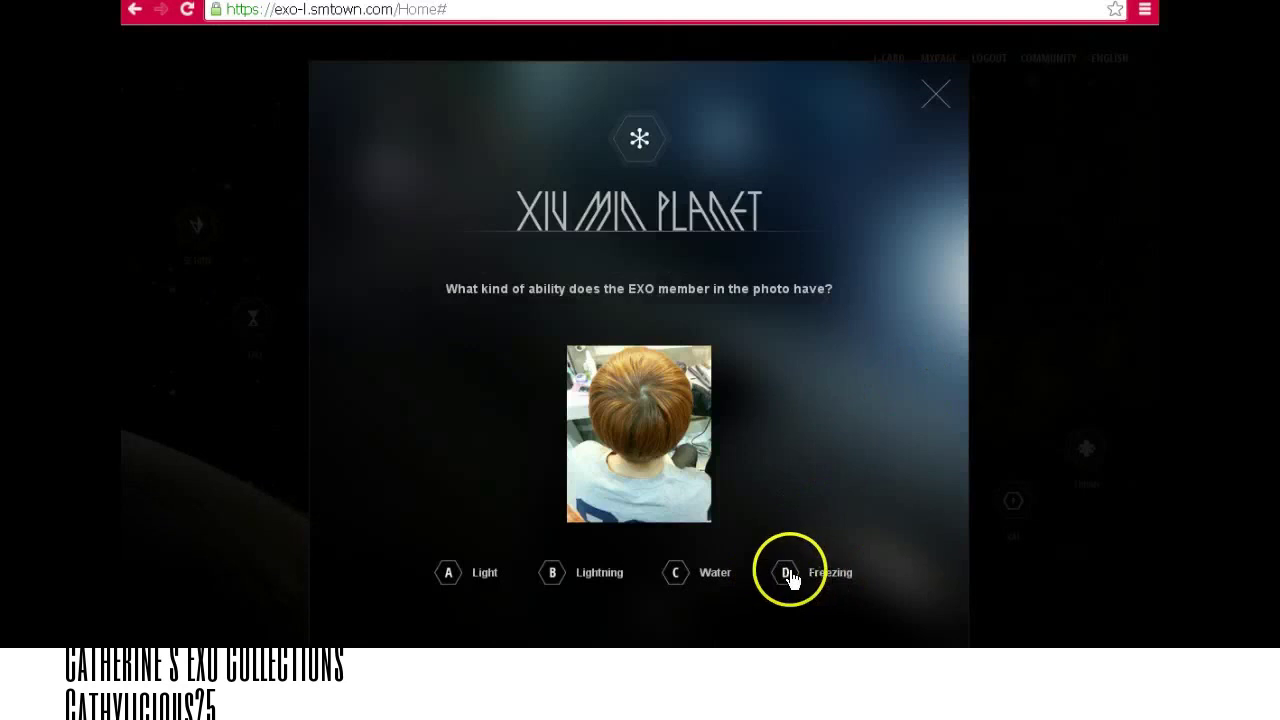
{"action": "left_click", "coordinate": [667, 655]}
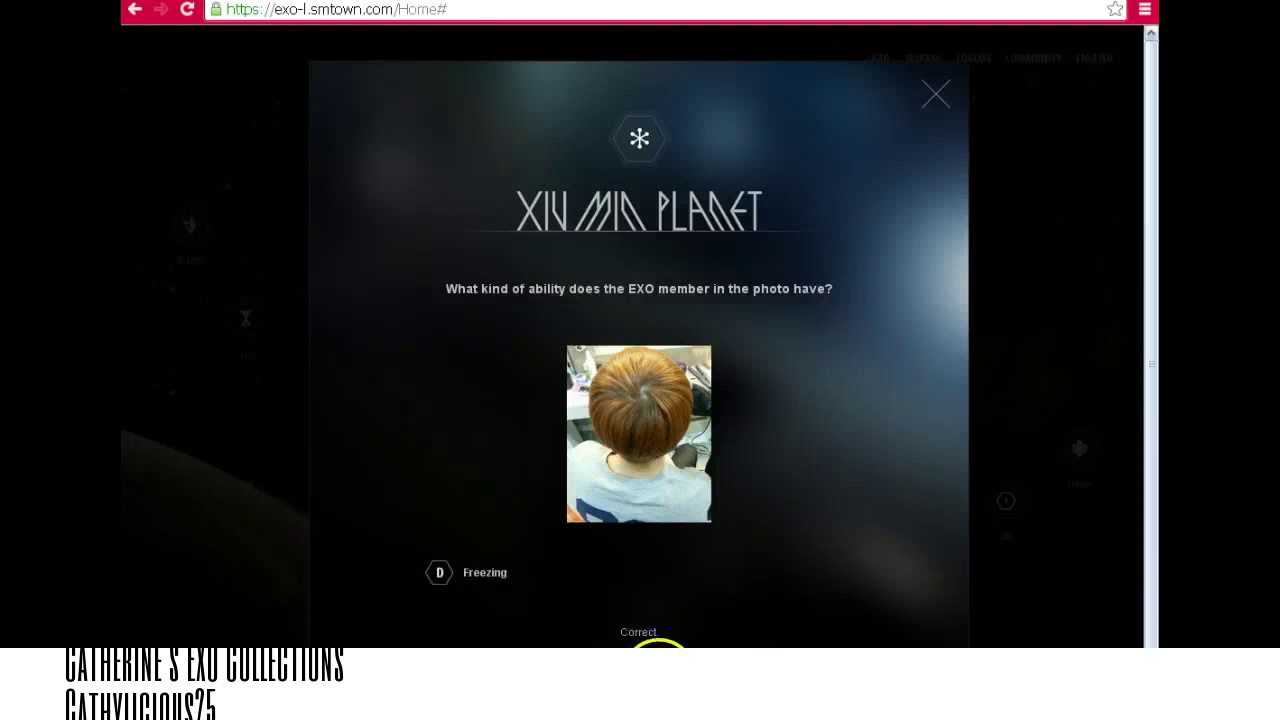
{"action": "left_click", "coordinate": [894, 449]}
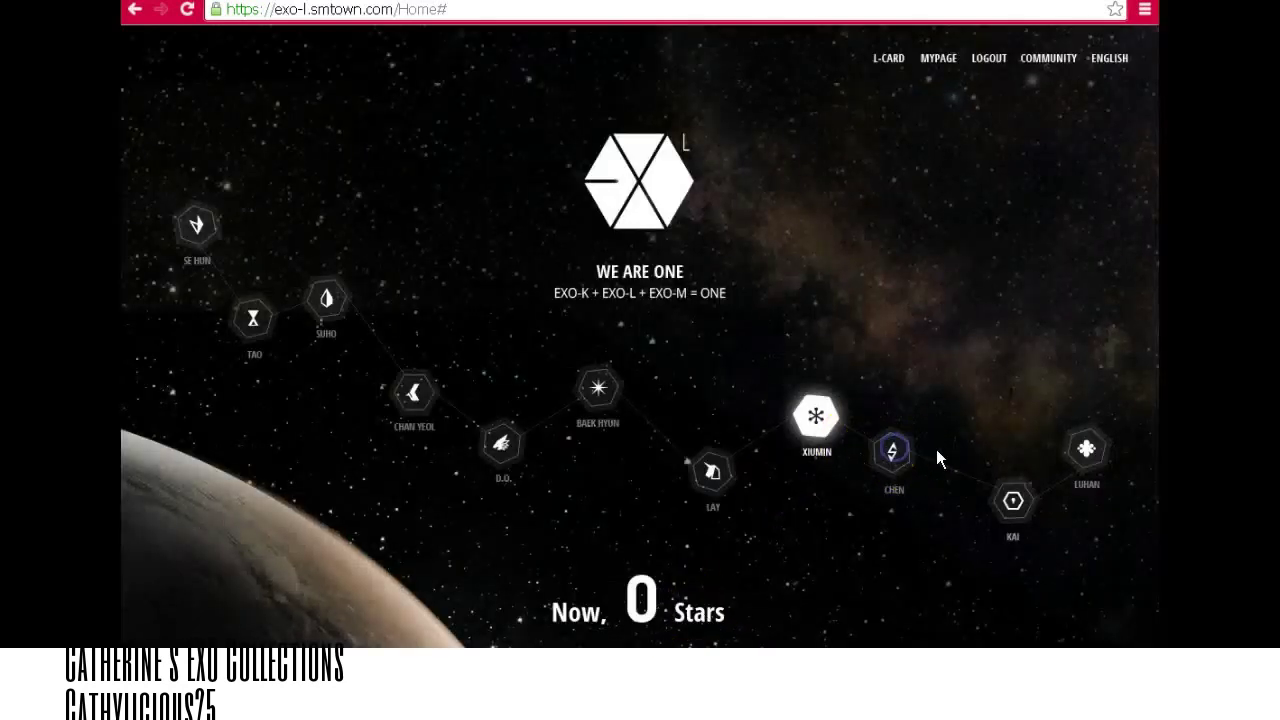
{"action": "left_click", "coordinate": [871, 570]}
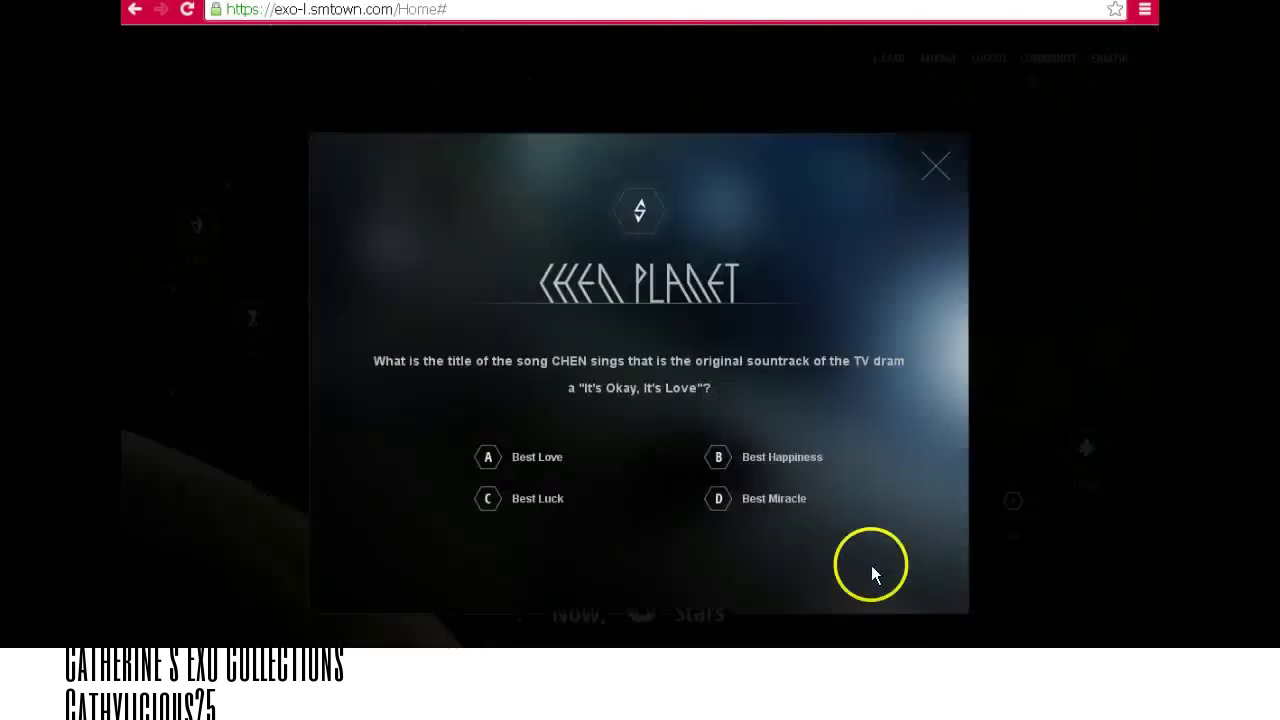
{"action": "left_click", "coordinate": [543, 488]}
{"action": "left_click", "coordinate": [643, 573]}
{"action": "left_click", "coordinate": [1010, 500]}
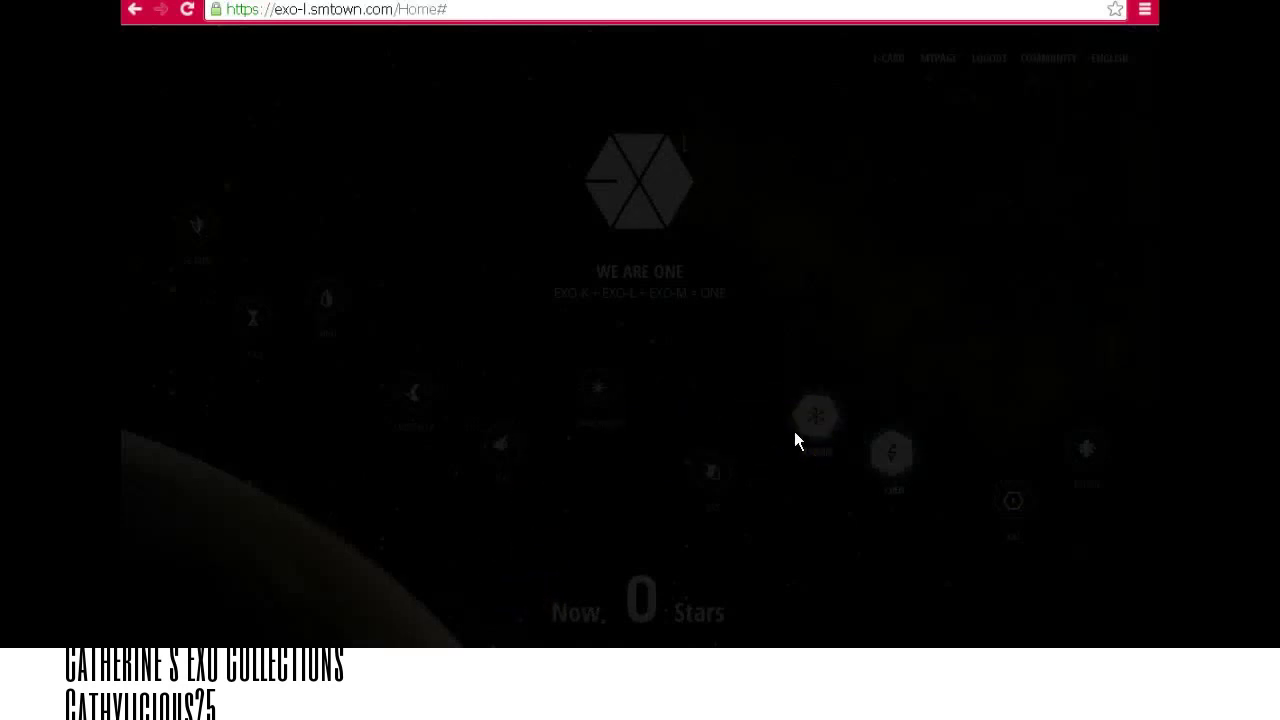
Reload the EXO-L home page so the star map shows 1,565,085 stars.
{"action": "left_click", "coordinate": [535, 14]}
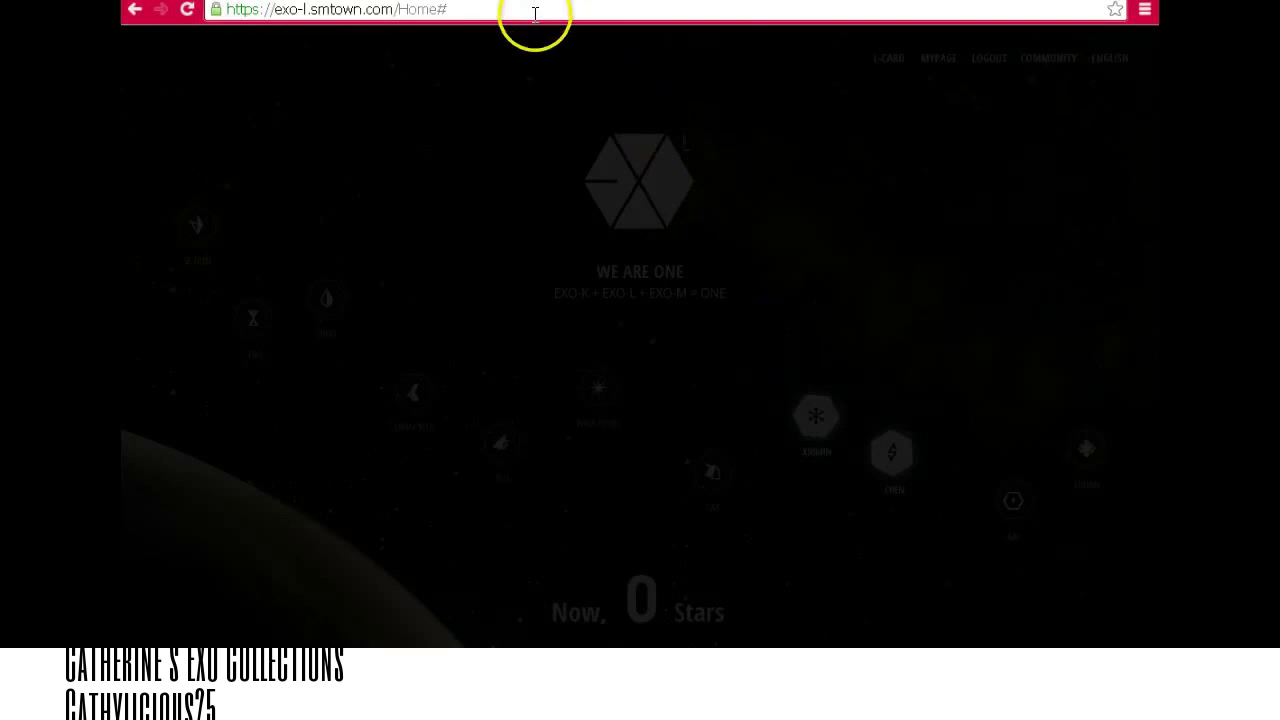
{"action": "right_click", "coordinate": [614, 273]}
{"action": "left_click", "coordinate": [660, 326]}
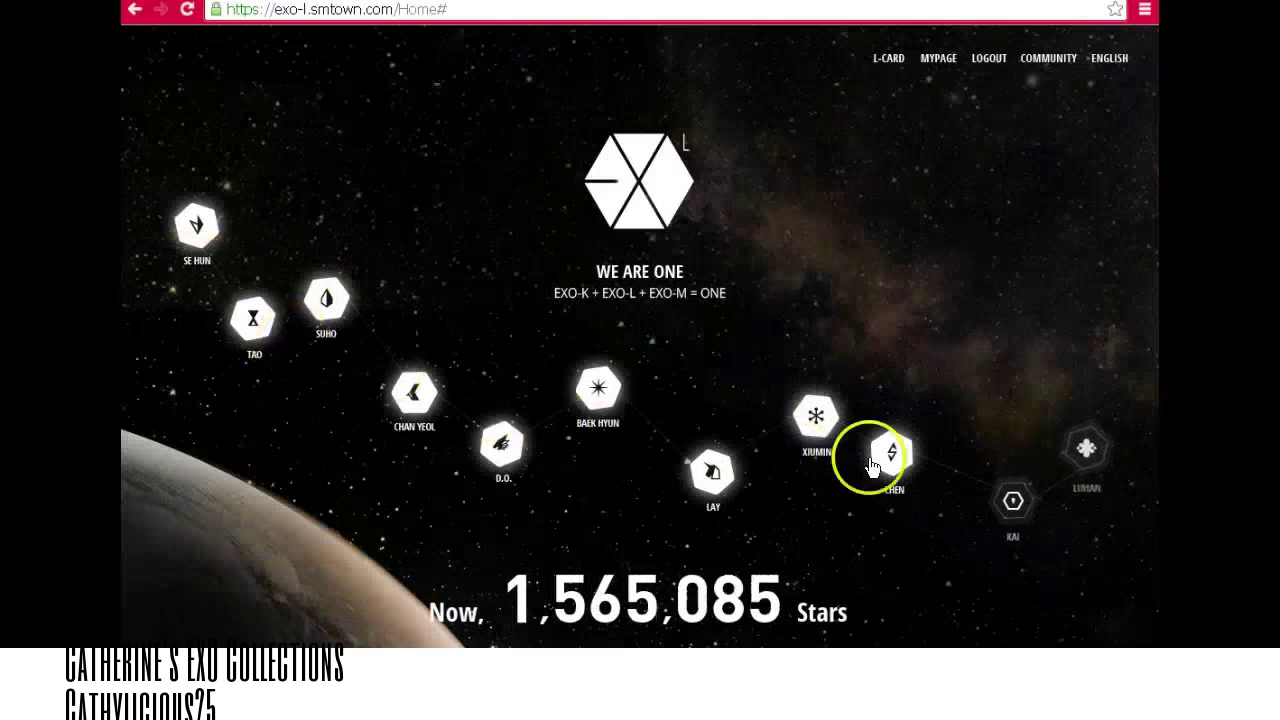
Answer the KAI quiz with C Baekgu and the LUHAN quiz with A Beijing.
{"action": "left_click", "coordinate": [1012, 504]}
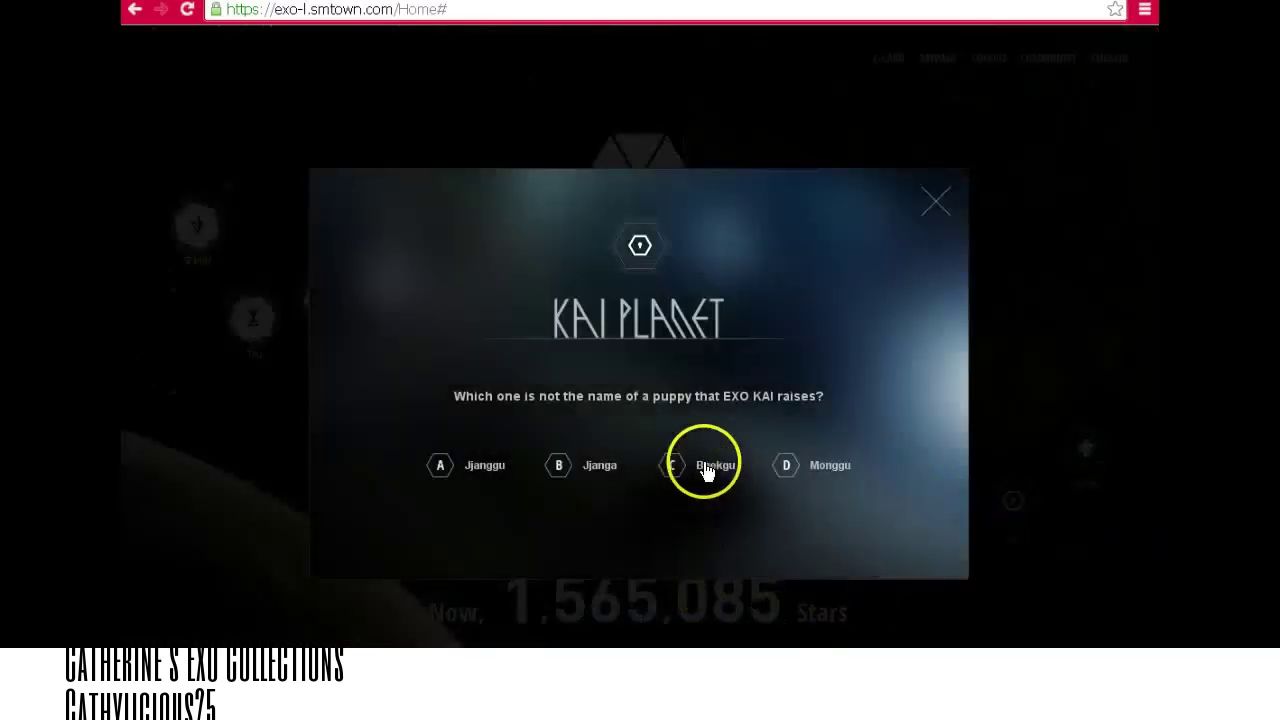
{"action": "left_click", "coordinate": [706, 468]}
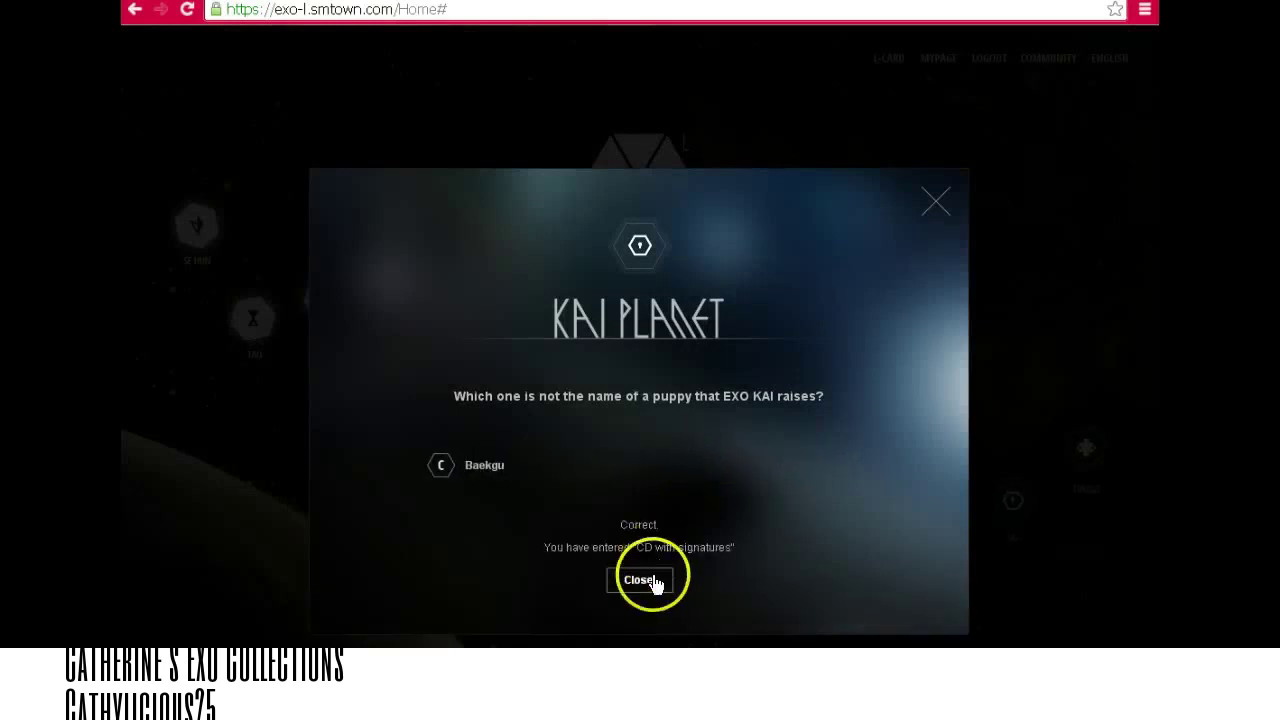
{"action": "left_click", "coordinate": [651, 583]}
{"action": "left_click", "coordinate": [1093, 448]}
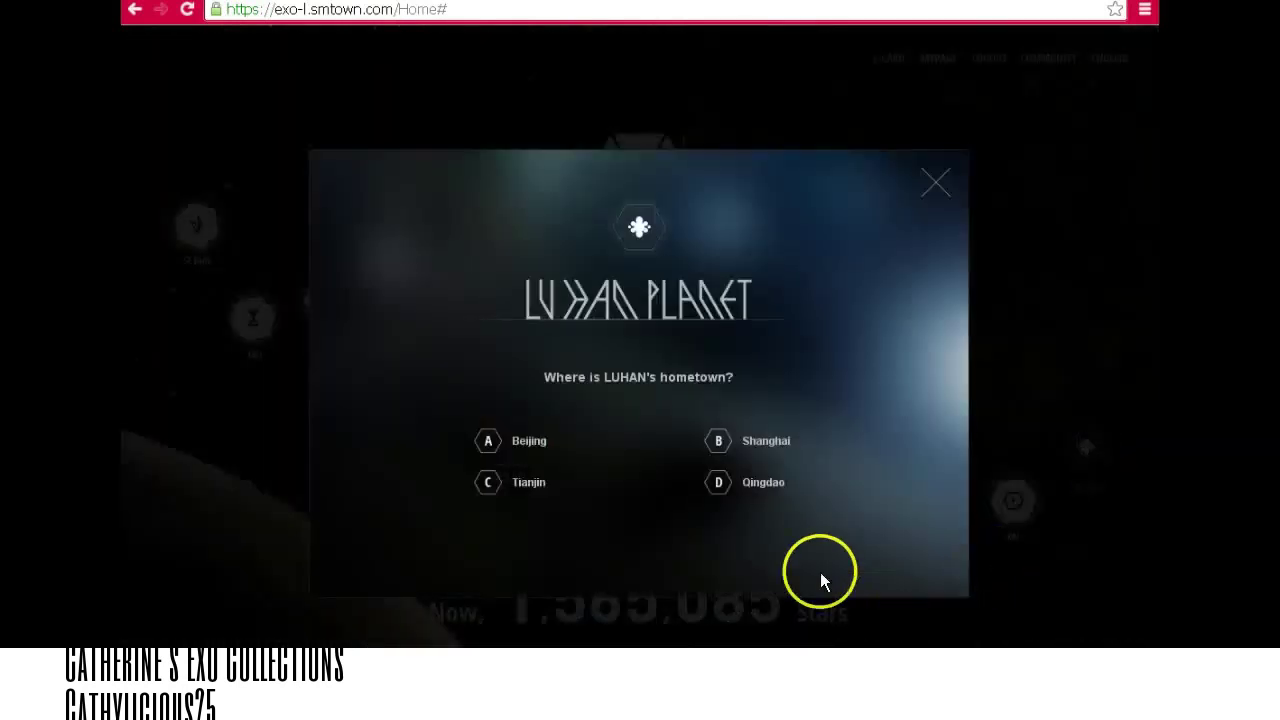
{"action": "left_click", "coordinate": [529, 441]}
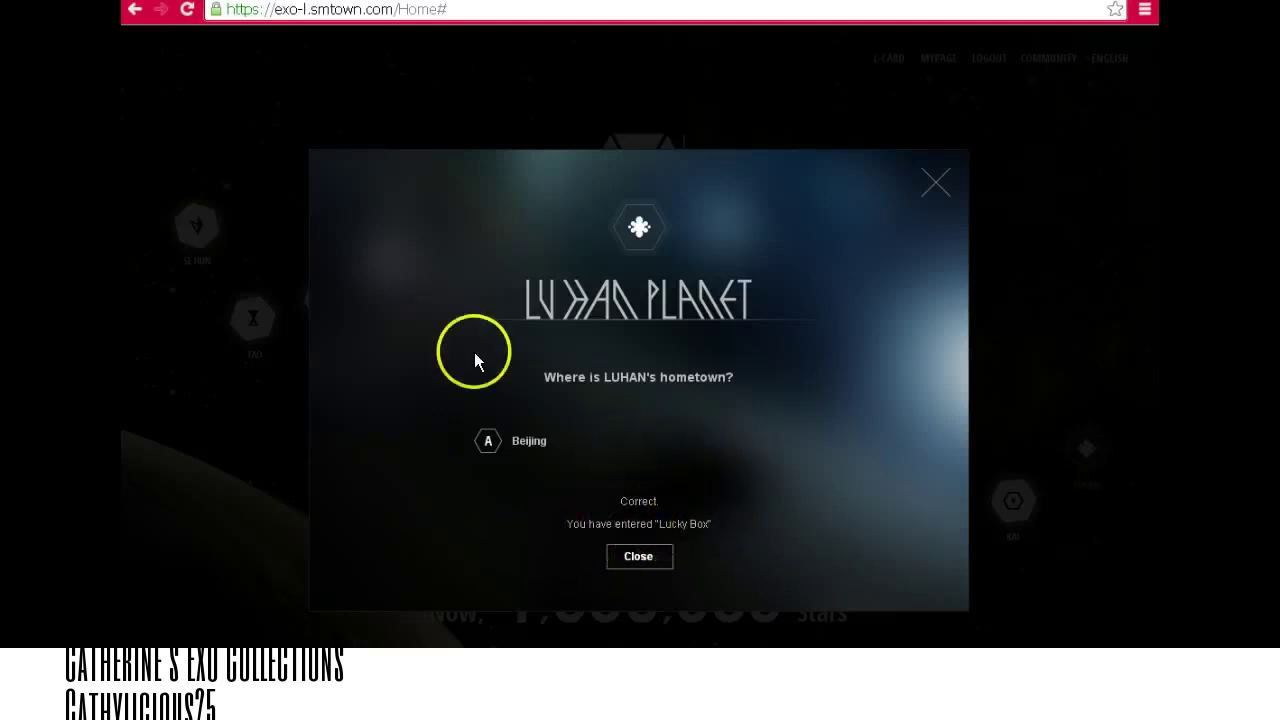
{"action": "left_click", "coordinate": [942, 178]}
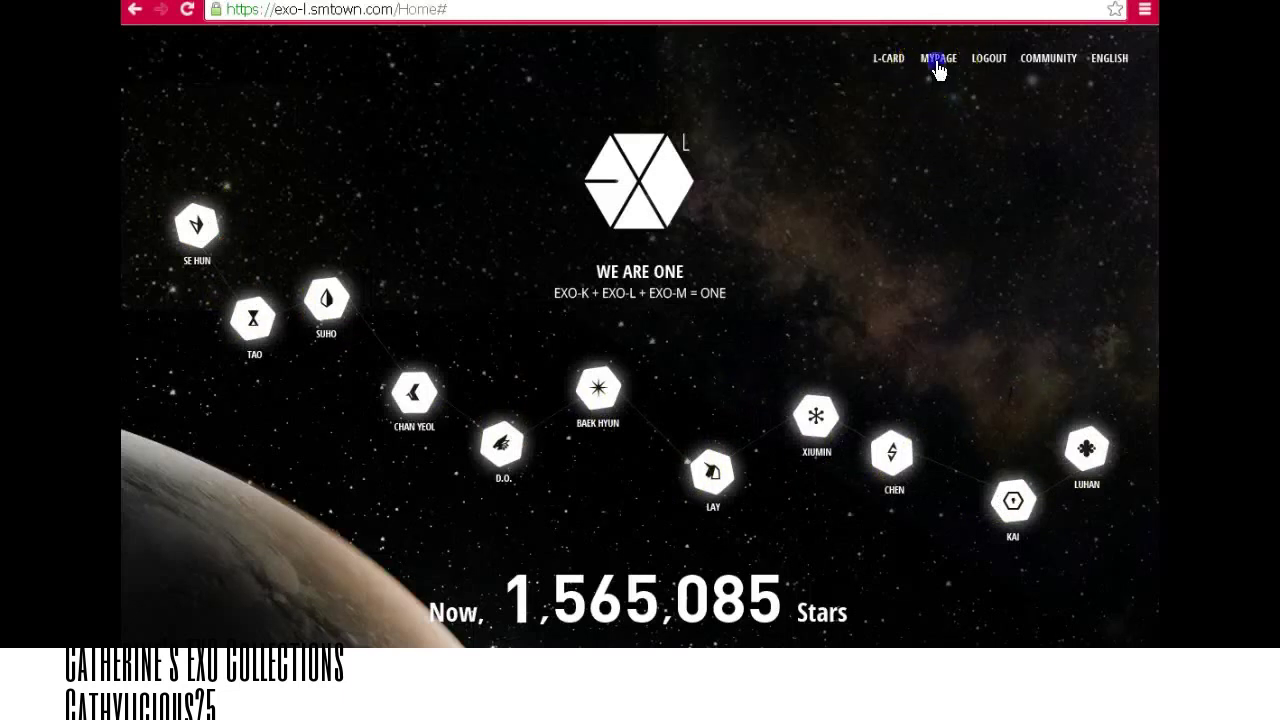
Go to MyPage, paste the account password, sign in, and dismiss the incorrect-login error.
{"action": "left_click", "coordinate": [937, 60]}
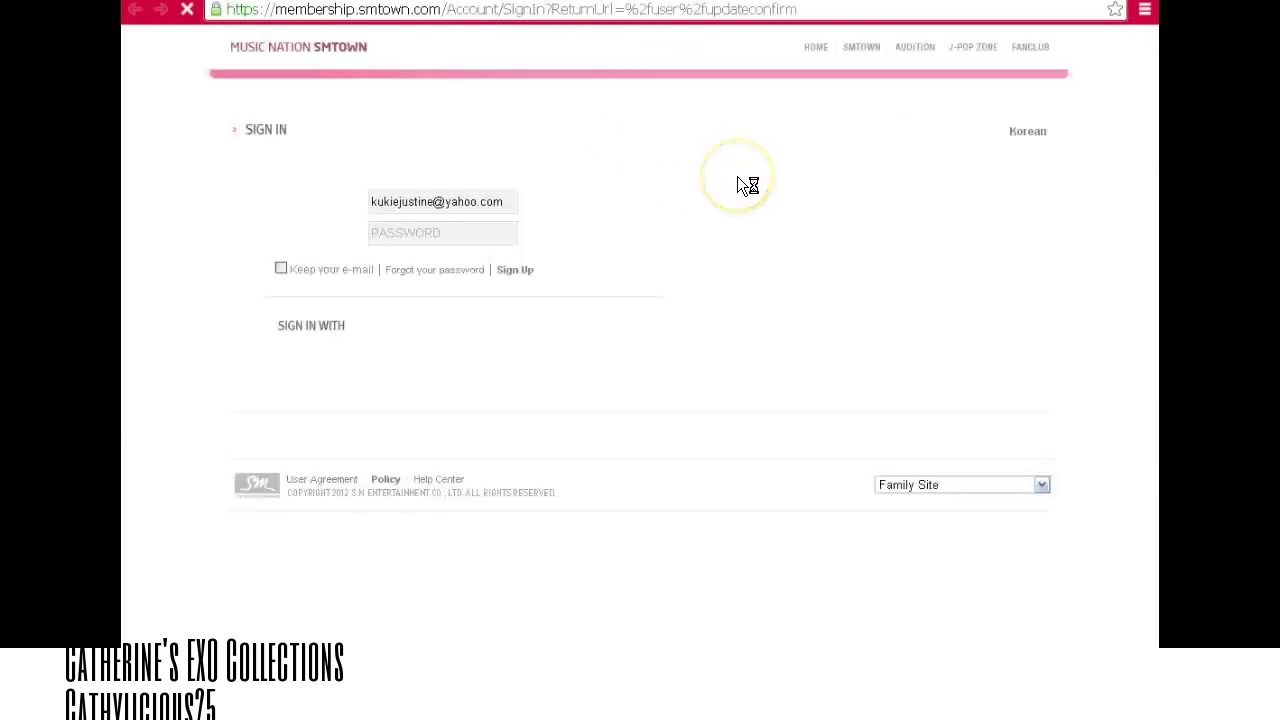
{"action": "left_click", "coordinate": [494, 243]}
{"action": "key", "text": "ctrl+v"}
{"action": "left_click", "coordinate": [570, 240]}
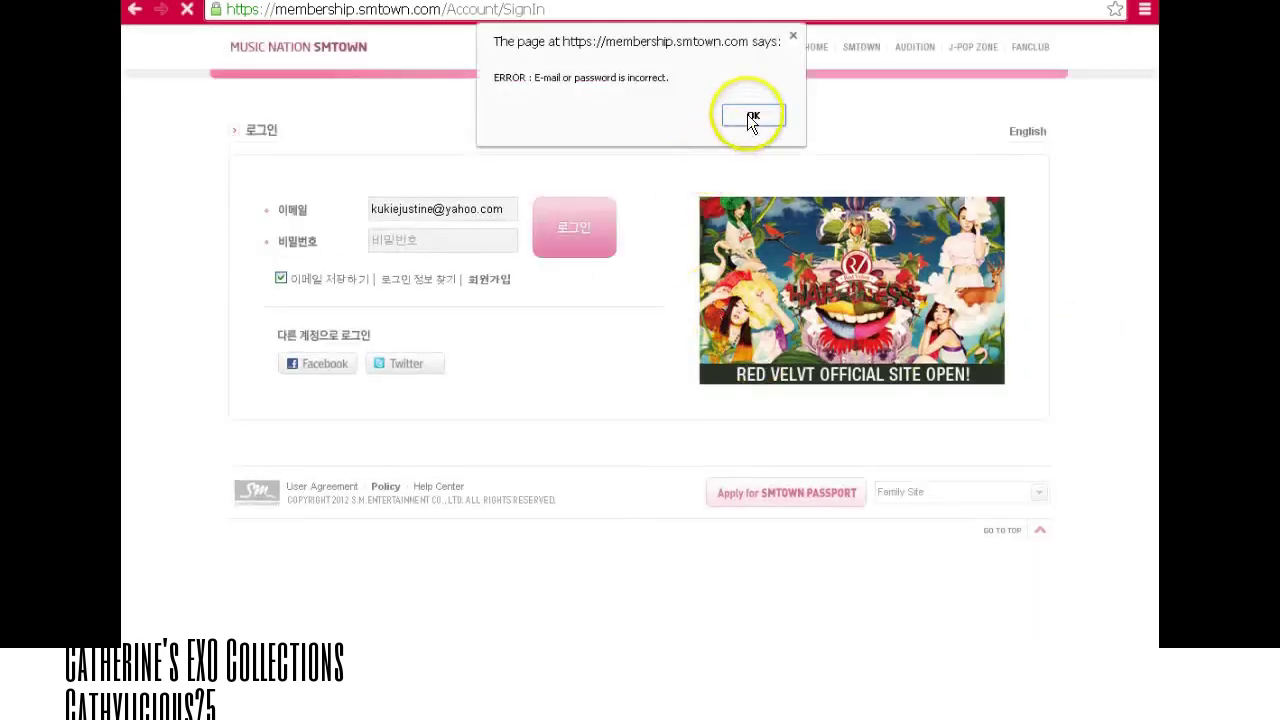
{"action": "left_click", "coordinate": [754, 118]}
Retry the SMTOWN sign-in, dismiss the error again, and close the translation offer.
{"action": "left_click", "coordinate": [446, 277]}
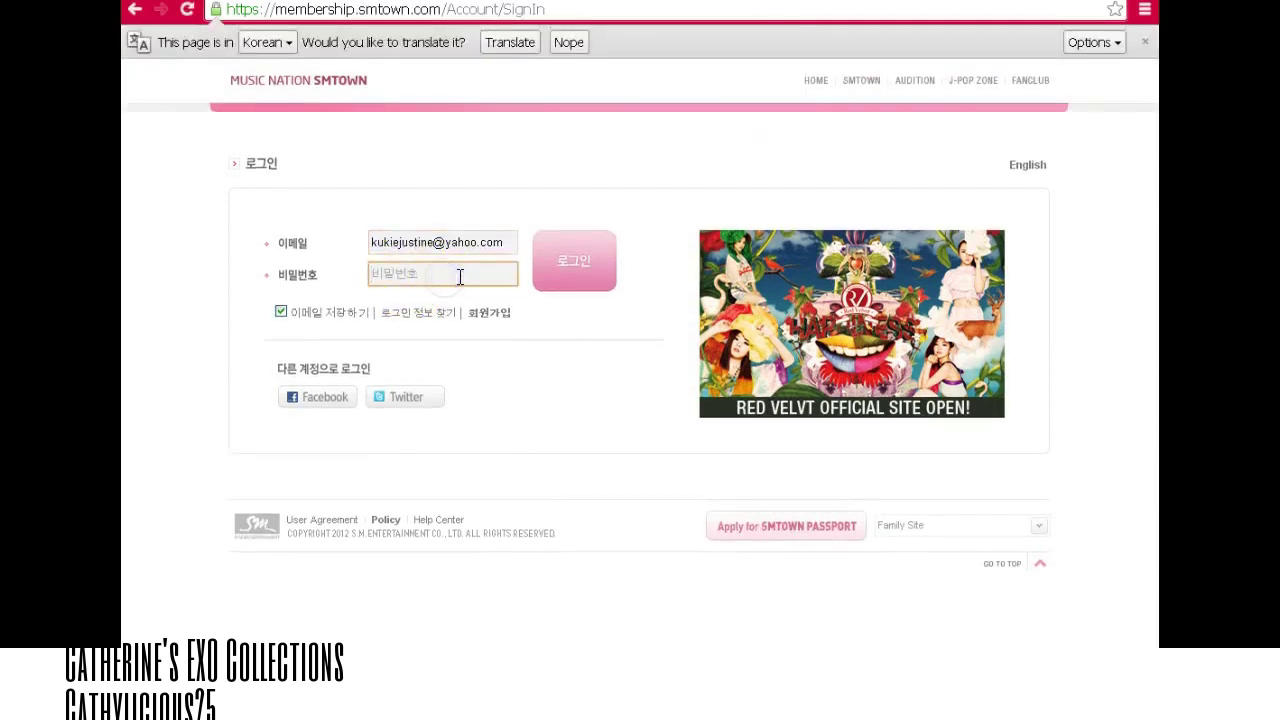
{"action": "left_click", "coordinate": [581, 272]}
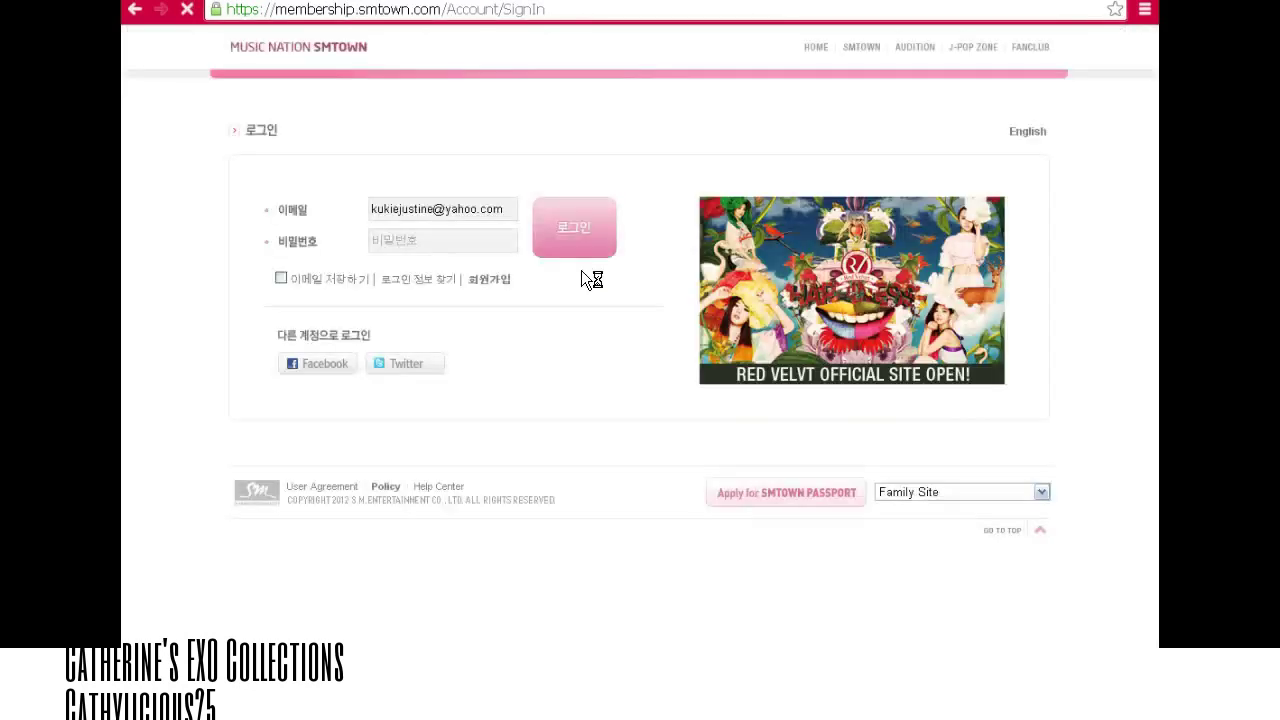
{"action": "left_click", "coordinate": [765, 117]}
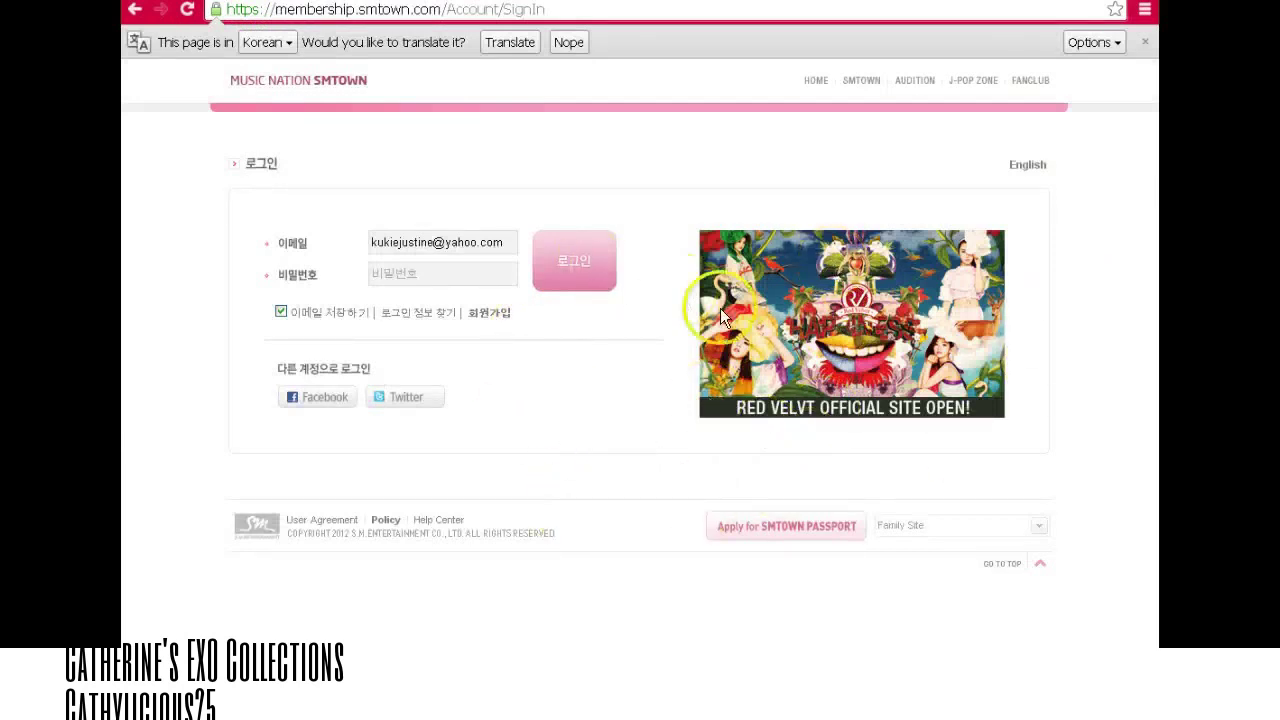
{"action": "left_click", "coordinate": [1145, 44]}
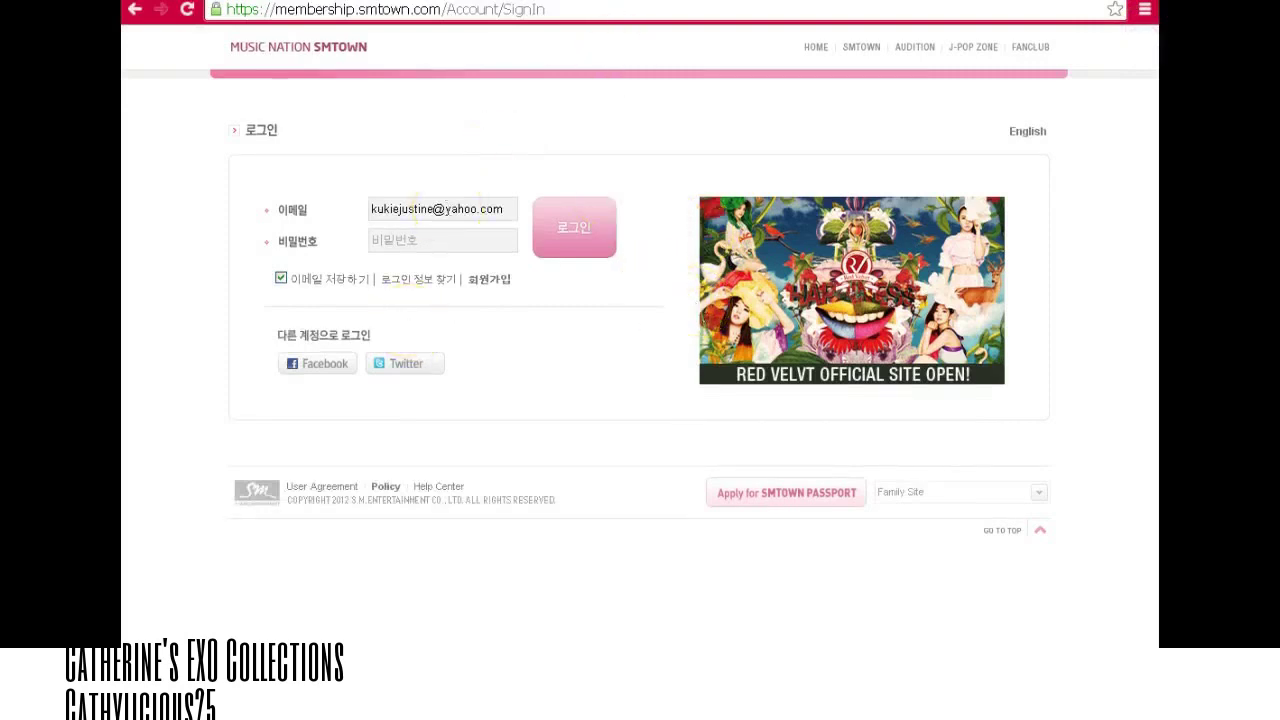